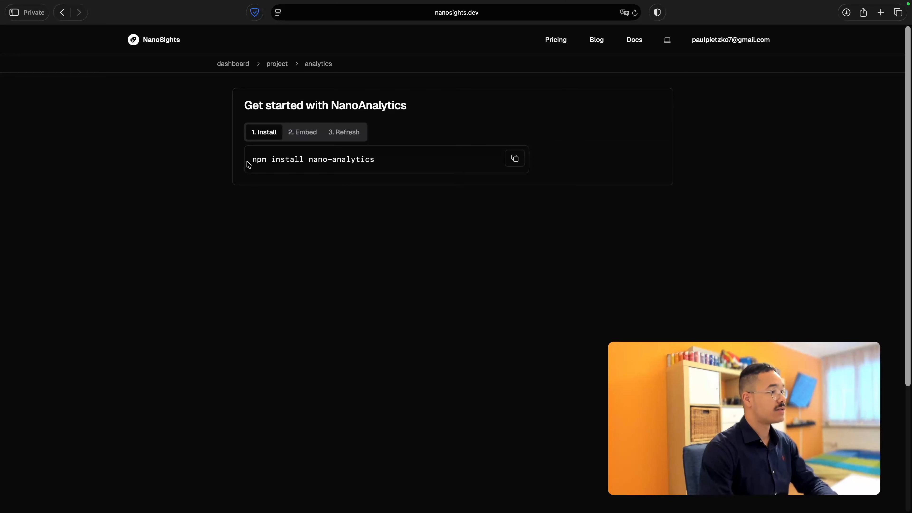
- Copy the install command from the NanoAnalytics setup page and run "npm install nano-analytics" in the VS Code terminal of the portfolio project
left_click_drag(247, 162, 410, 167)
left_click(431, 208)
left_click(514, 158)
key("ctrl+Right")
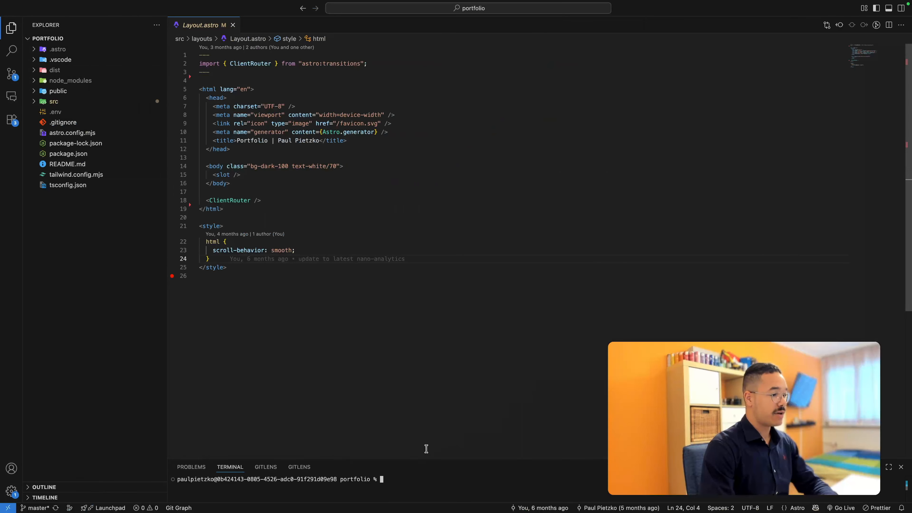
key("super+v")
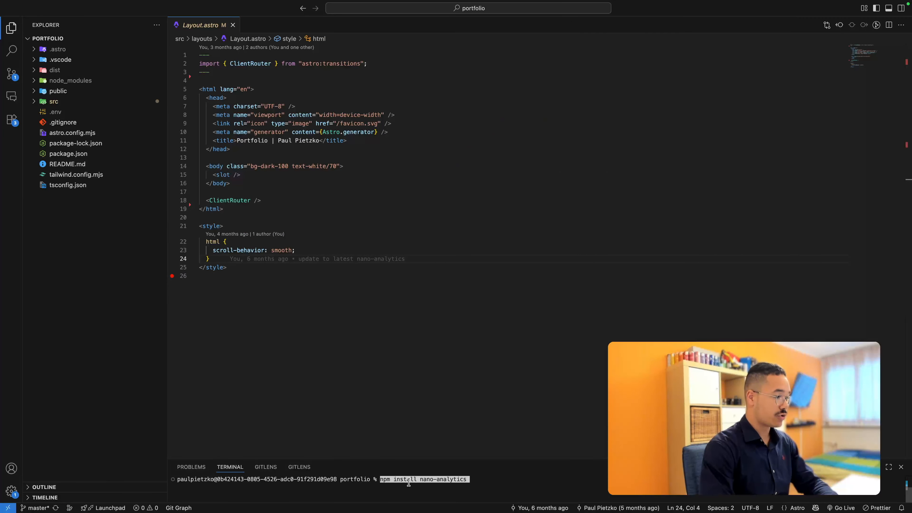
key("Return")
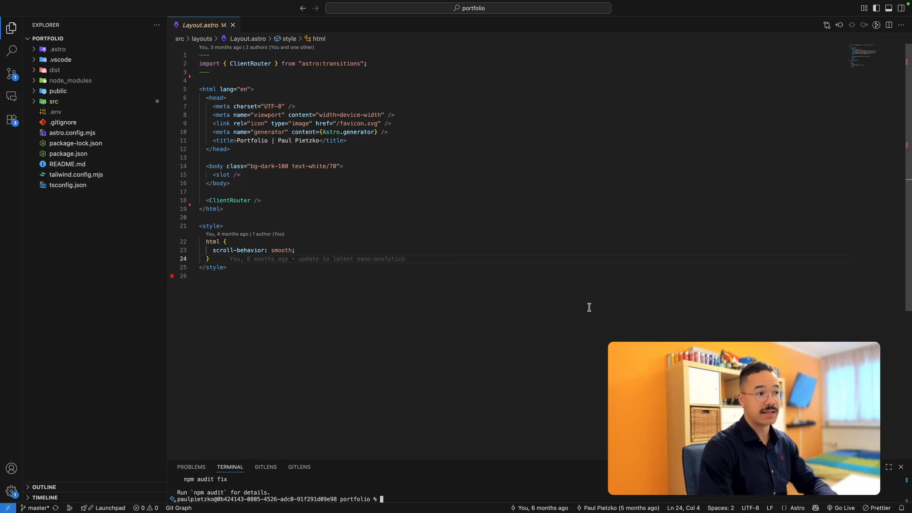
- Copy the script block importing "nano-analytics" from the NanoSights embed instructions in the browser and return to VS Code
key("ctrl+Left")
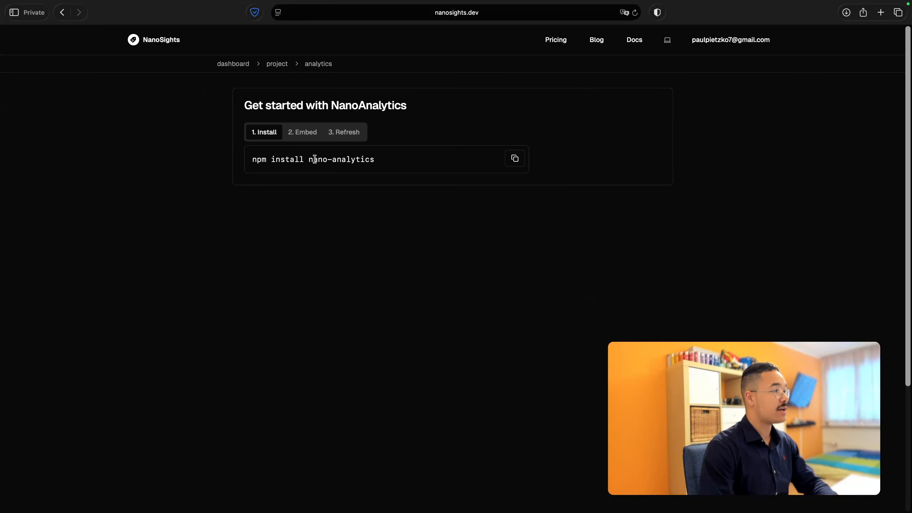
left_click(300, 134)
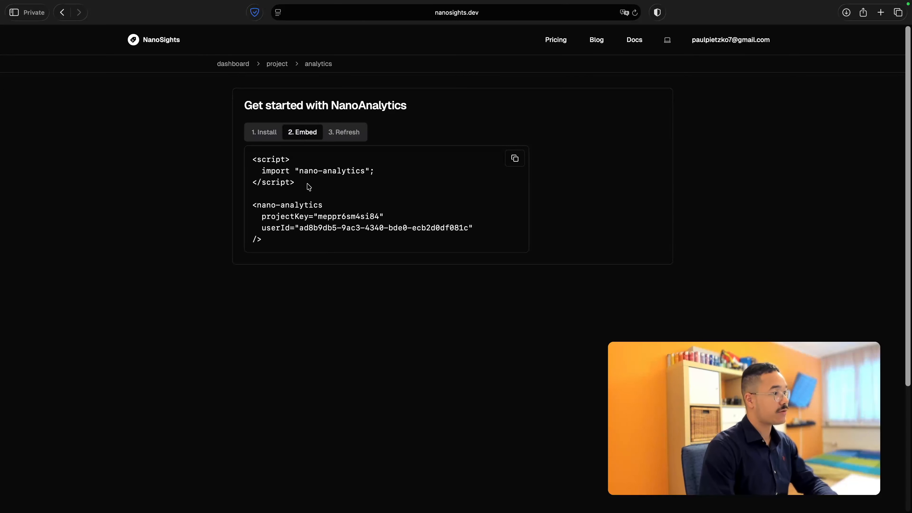
left_click_drag(308, 184, 241, 160)
key("ctrl+Right")
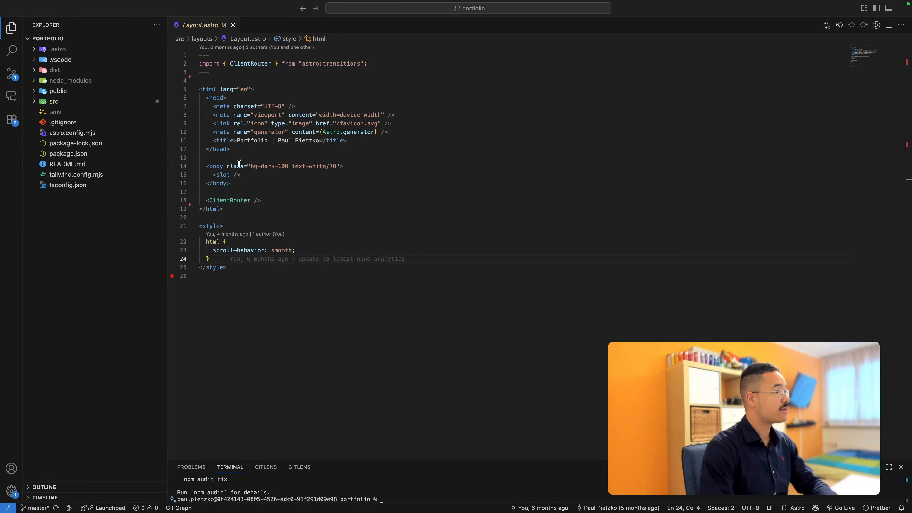
- Open Layout.astro in src/layouts and insert the copied nano-analytics script block between the frontmatter and the html element
left_click(73, 102)
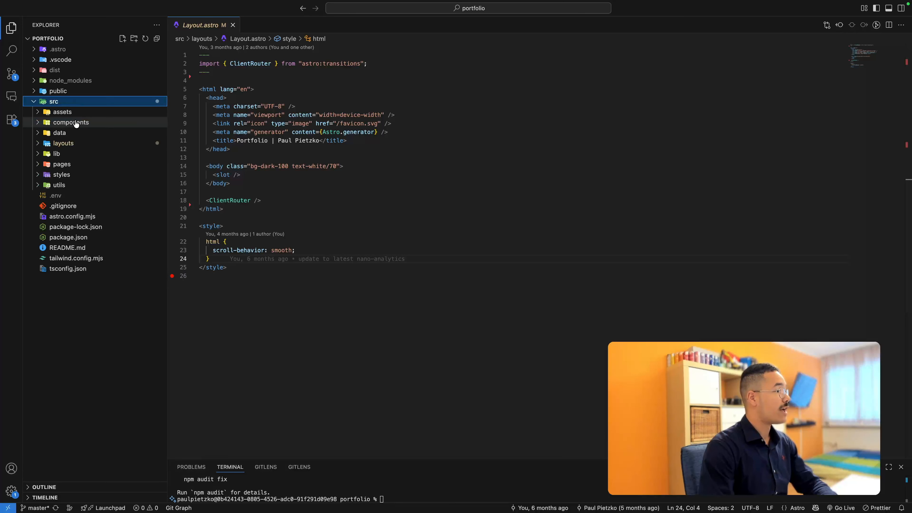
left_click(74, 143)
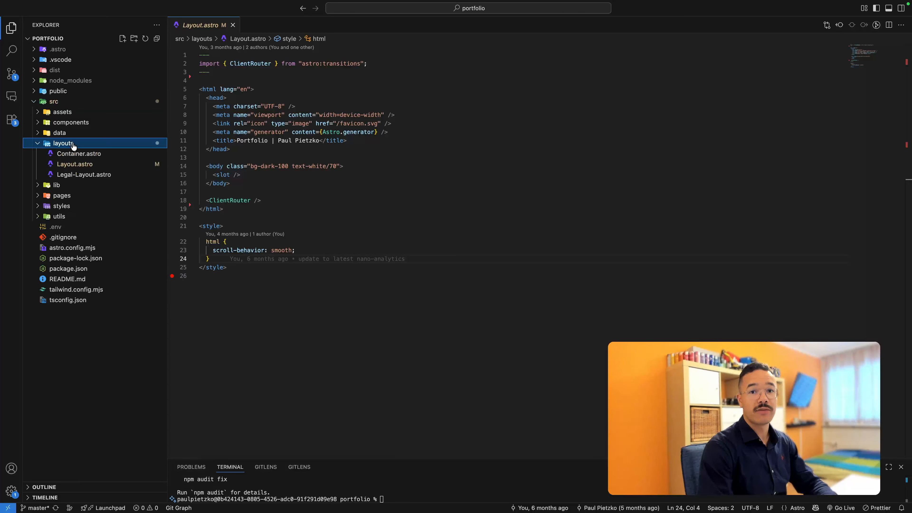
left_click(73, 164)
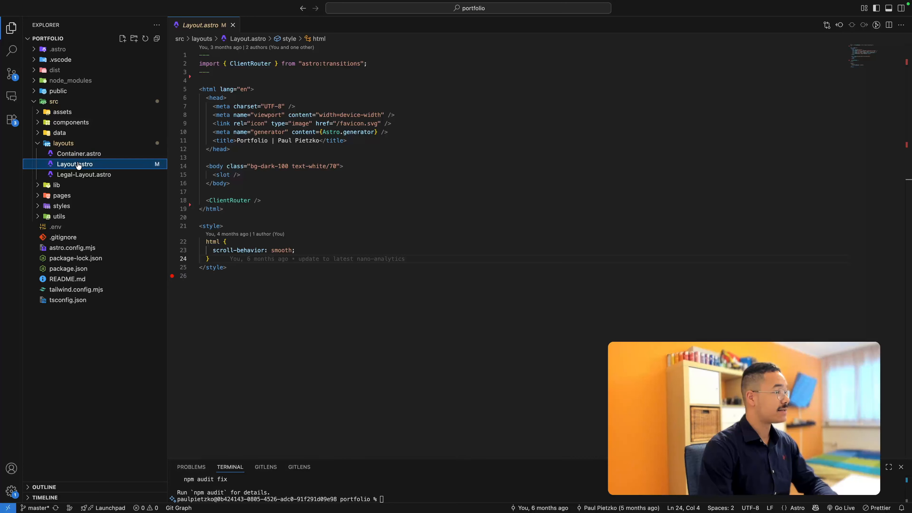
left_click(355, 191)
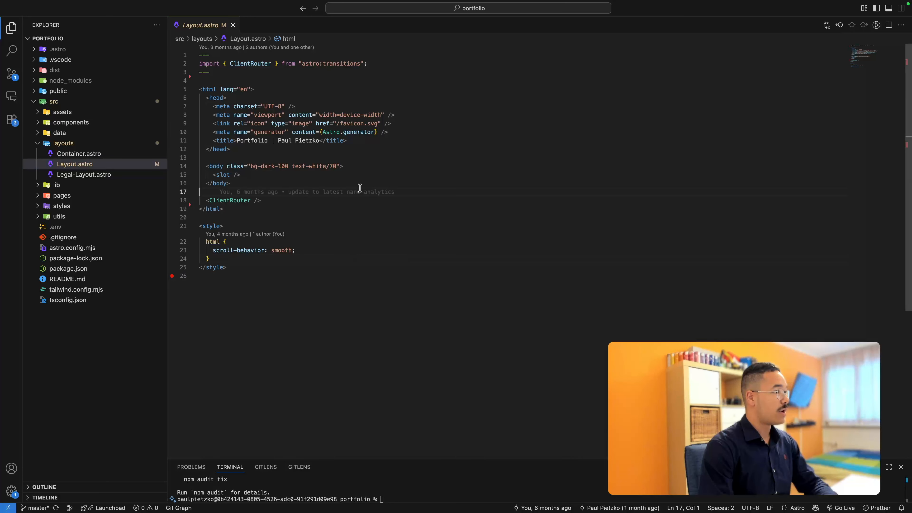
left_click(257, 72)
key("Return")
key("Return")
key("super+v")
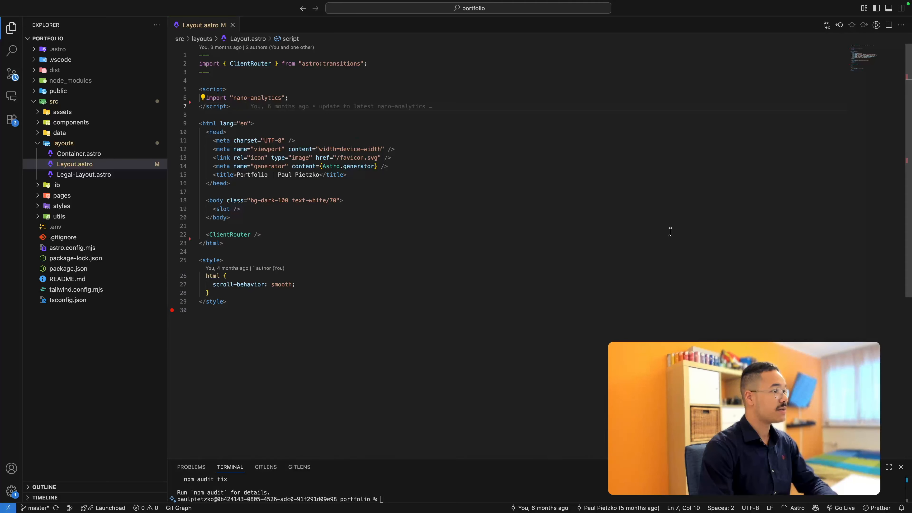
- Copy the nano-analytics component with its projectKey and userId from the NanoSights embed instructions and return to VS Code
key("ctrl+Left")
left_click(302, 250)
left_click_drag(262, 240, 279, 212)
left_click(280, 212)
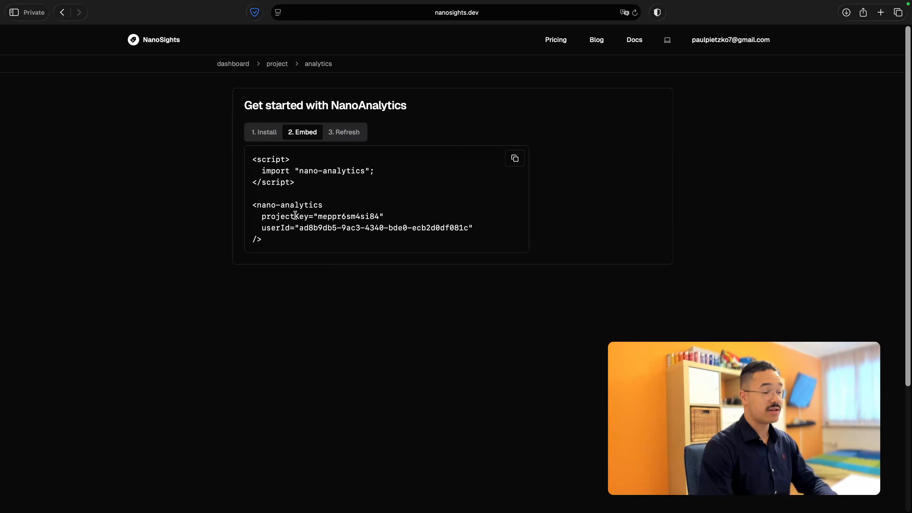
key("ctrl+Right")
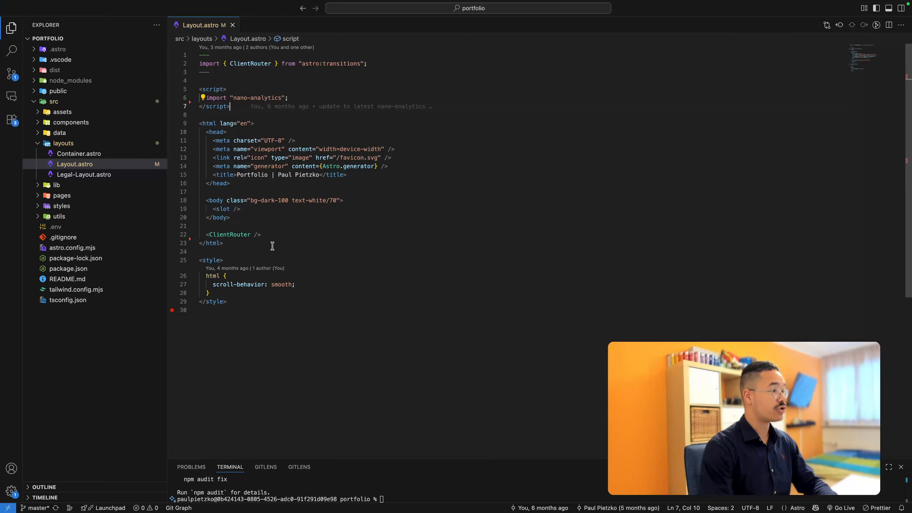
- Insert the nano-analytics component with its project key and user ID between the head and body of Layout.astro, and save the file
left_click(256, 243)
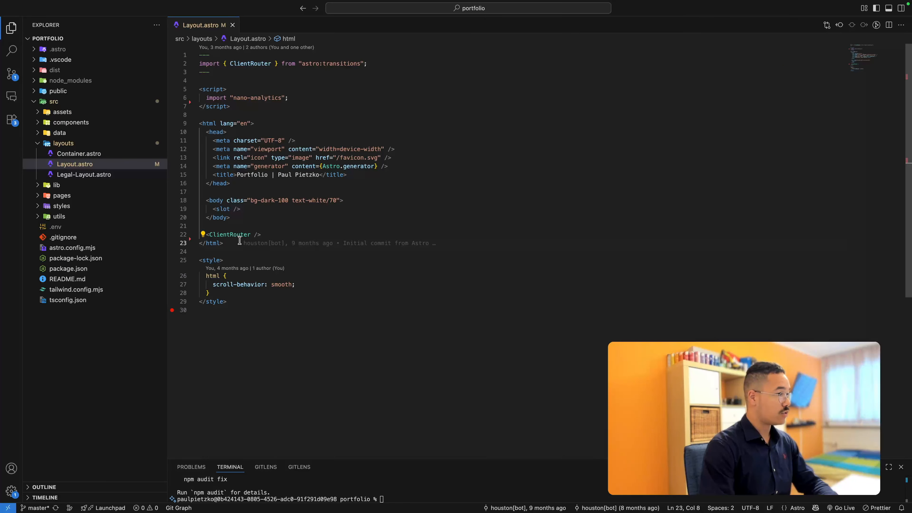
left_click(244, 186)
key("Return")
key("Return")
key("cmd+v")
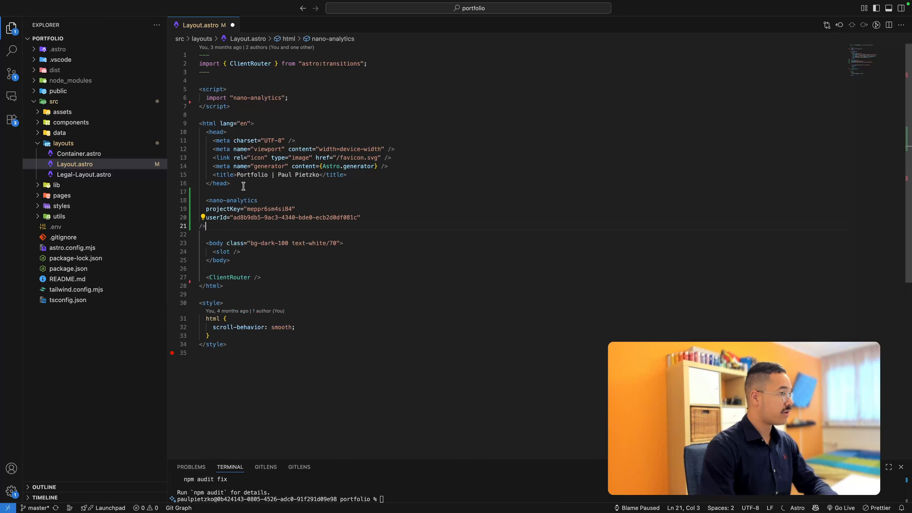
left_click_drag(225, 227, 230, 211)
key("super+s")
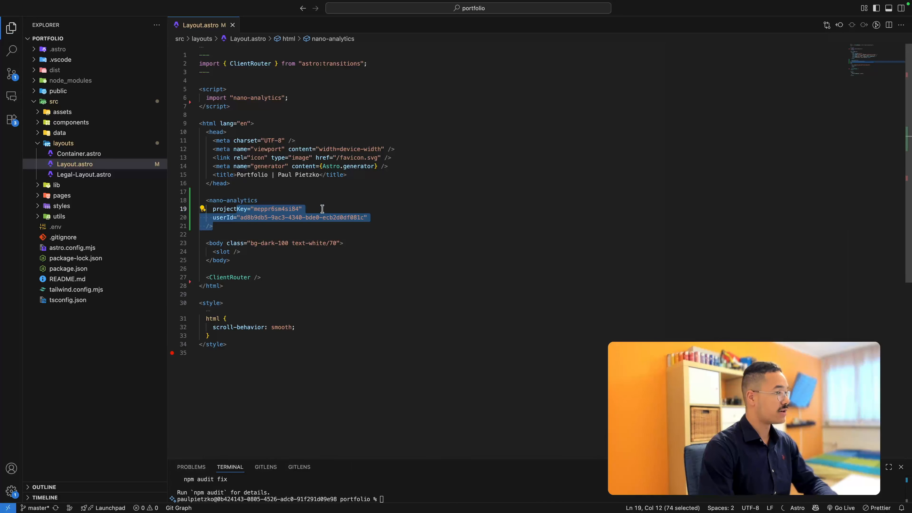
left_click(402, 204)
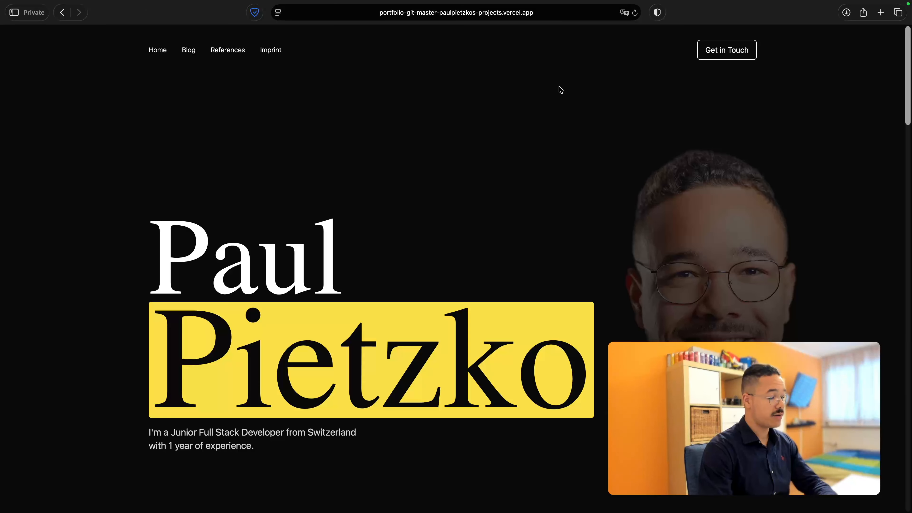
- Reload the deployed portfolio site in the browser, and refresh the NanoAnalytics data in the third setup step
key("super+r")
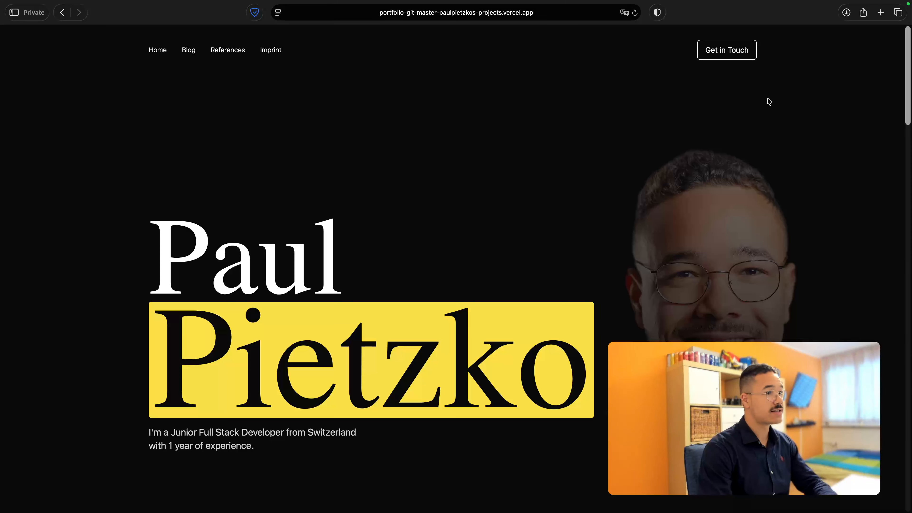
key("ctrl+Left")
left_click(350, 151)
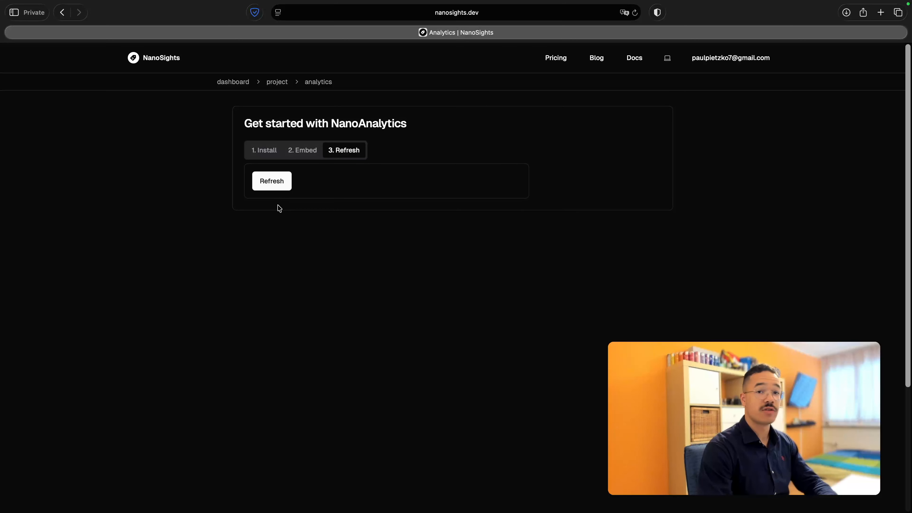
left_click(277, 188)
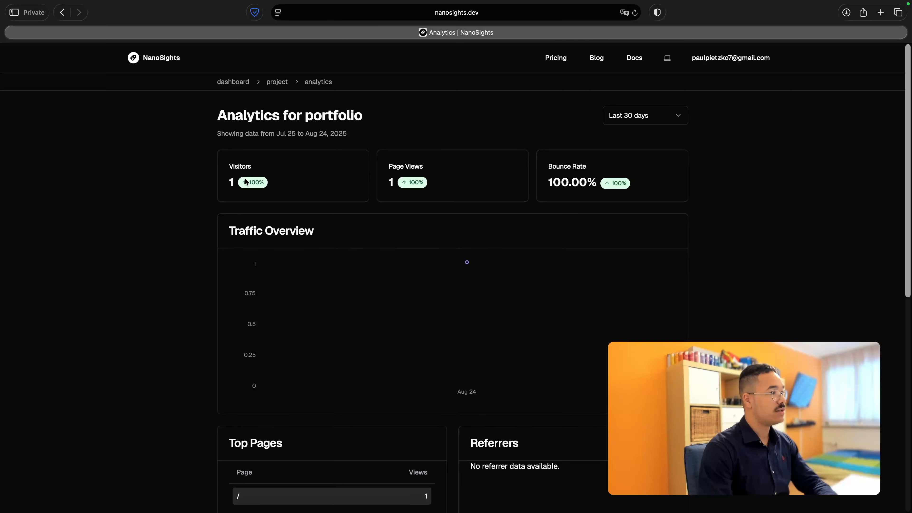
- Examine the portfolio's visitors, page views, traffic overview, top pages and countries on the analytics dashboard, and reload it
left_click_drag(230, 179, 238, 182)
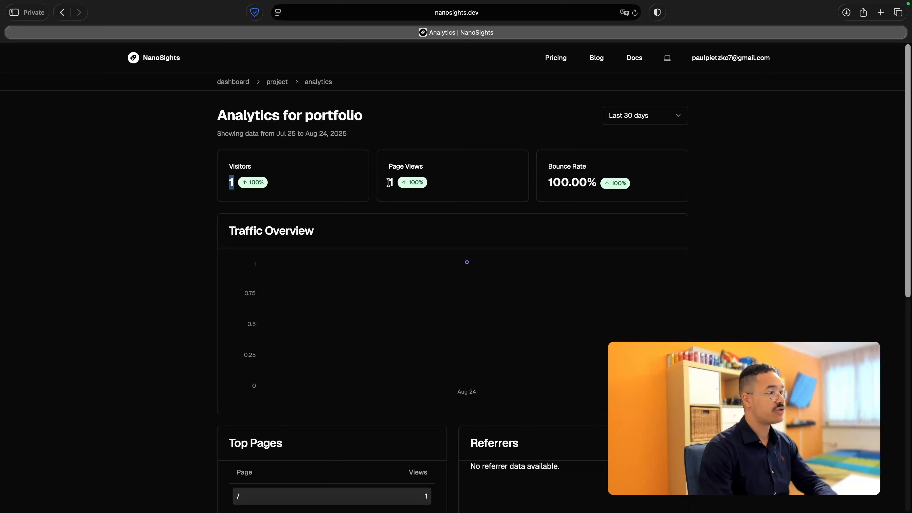
scroll(603, 181, "down", 10)
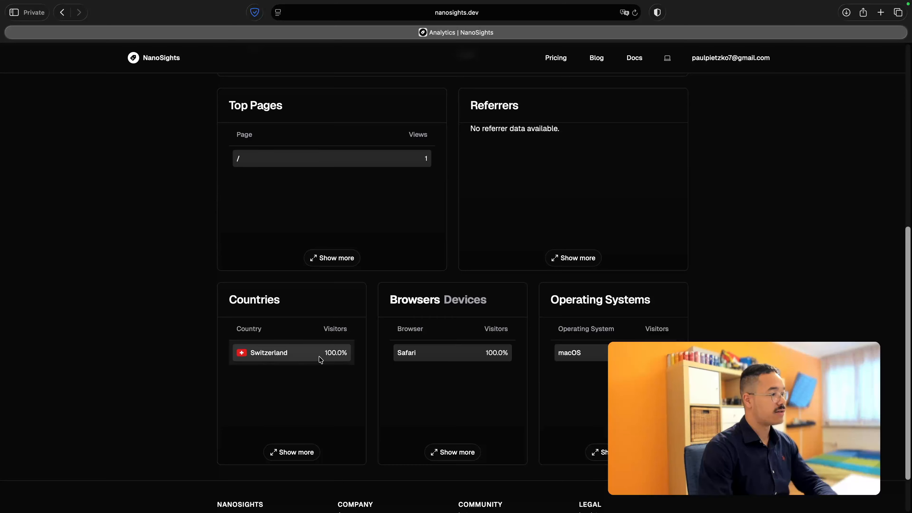
key("ctrl+Right")
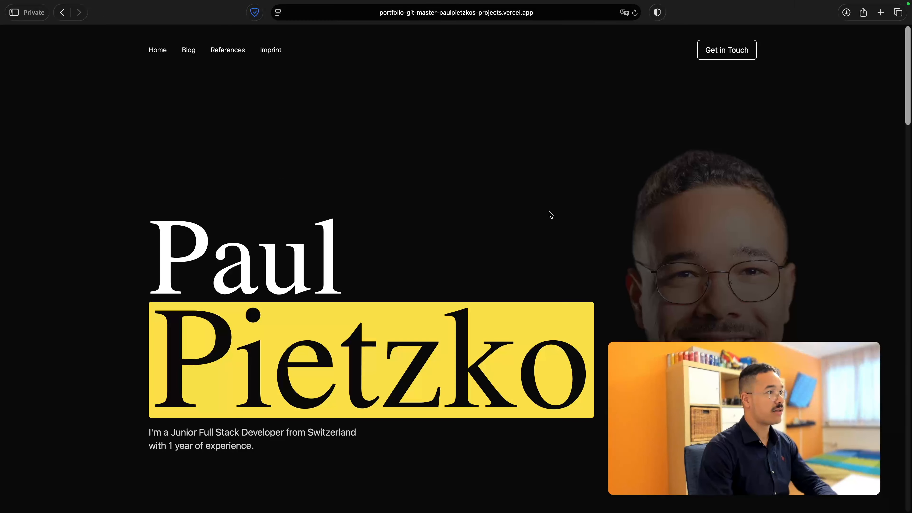
key("ctrl+Left")
scroll(486, 219, "up", 10)
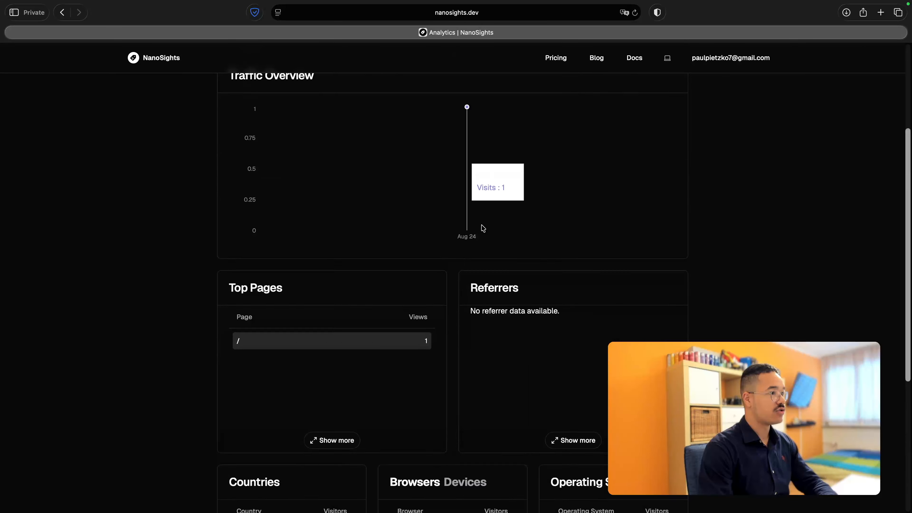
key("super+r")
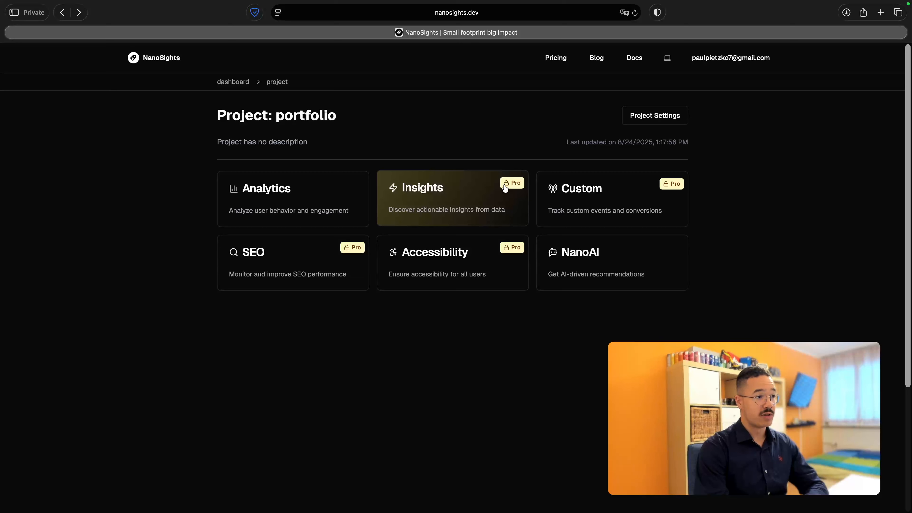
- Open the NanoSights pricing page, switch the prices to yearly billing, and start the Pro plan
left_click(556, 58)
scroll(463, 179, "down", 1)
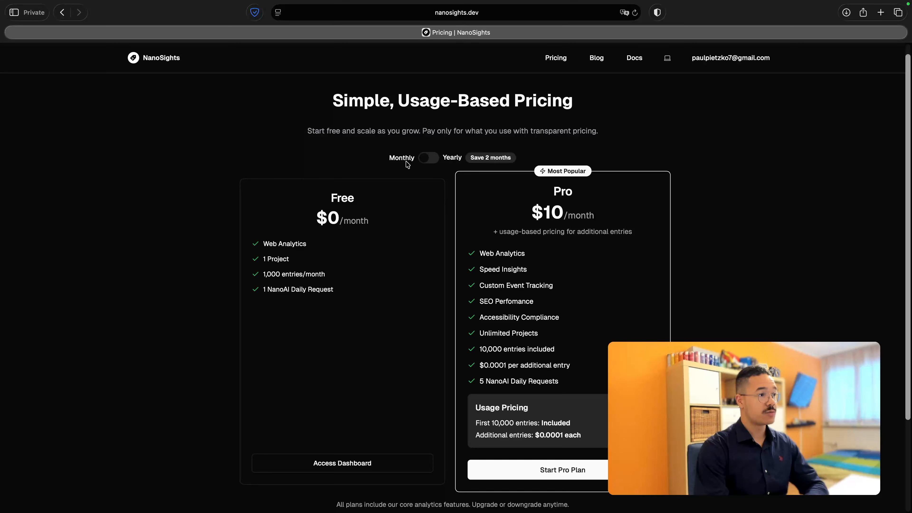
left_click(429, 159)
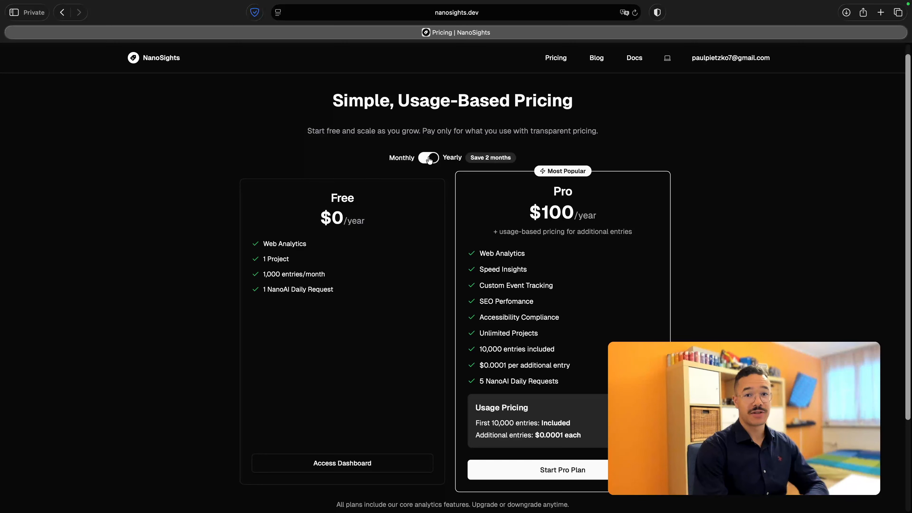
scroll(429, 159, "down", 1)
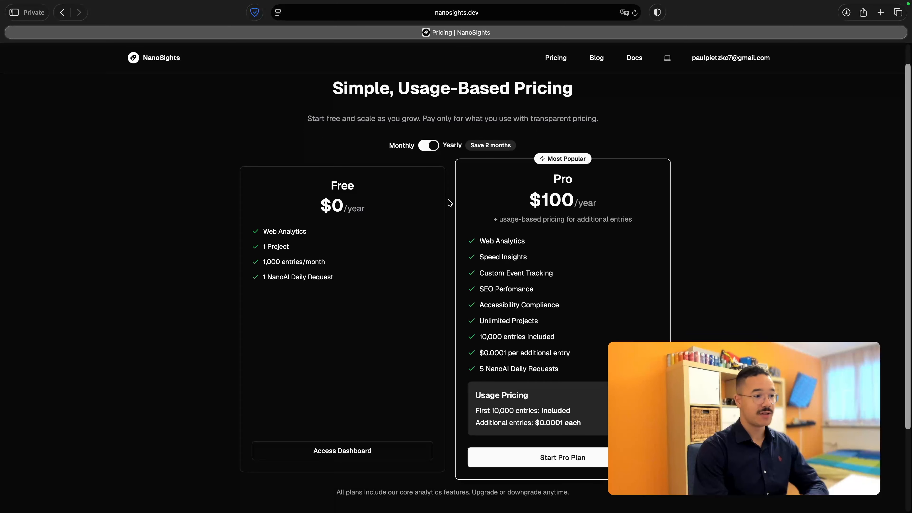
left_click(543, 461)
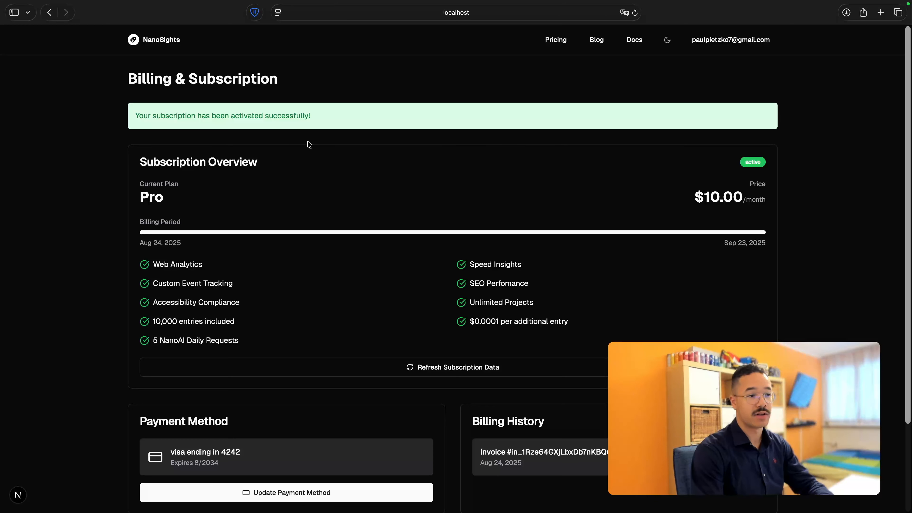
- Review the subscription overview, payment method and billing history on the Billing & Subscription page
left_click_drag(138, 164, 307, 158)
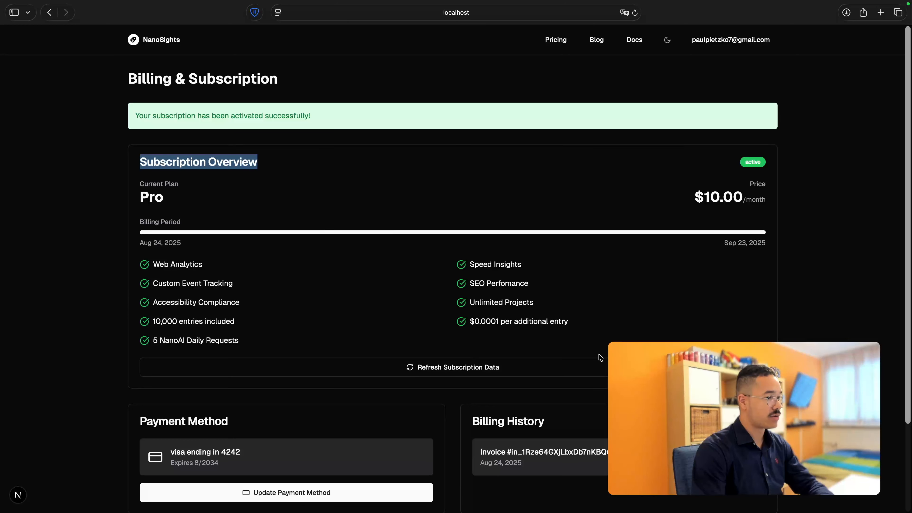
scroll(599, 356, "down", 2)
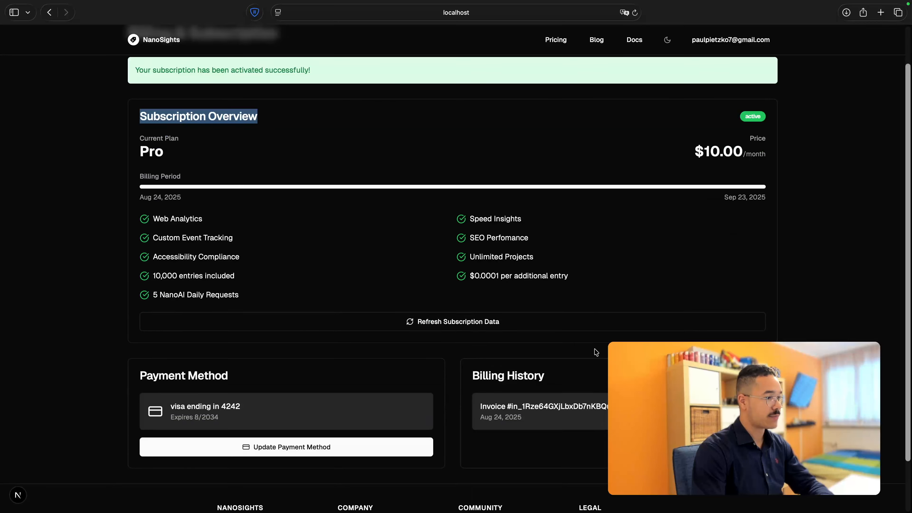
left_click(259, 445)
left_click_drag(480, 406, 617, 407)
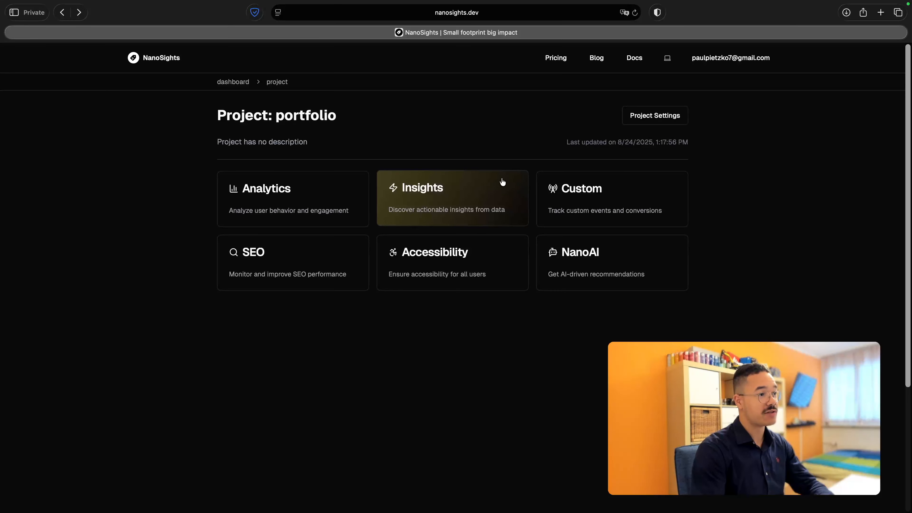
- Open the portfolio project's Insights setup, copy its install command, and run "npm install nano-insights" in the VS Code terminal
left_click(510, 187)
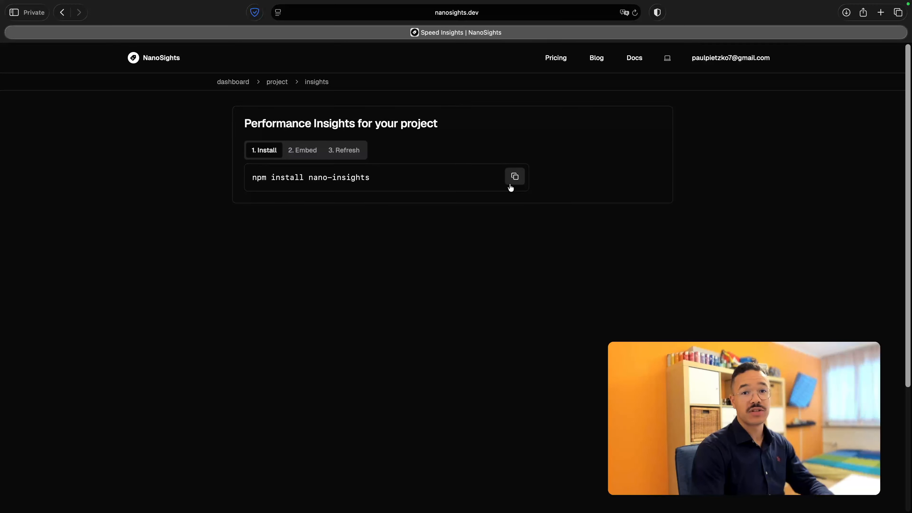
left_click(510, 187)
key("ctrl+Right")
key("super+v")
key("Return")
- Copy the nano-insights import script from the Embed instructions and paste it into Layout.astro below the nano-analytics script in VS Code
key("ctrl+Left")
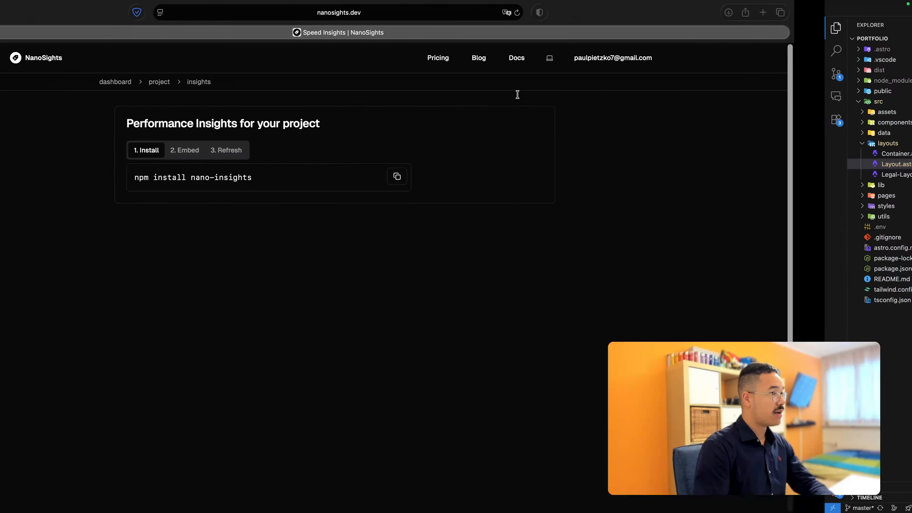
left_click(305, 158)
left_click_drag(292, 201, 253, 176)
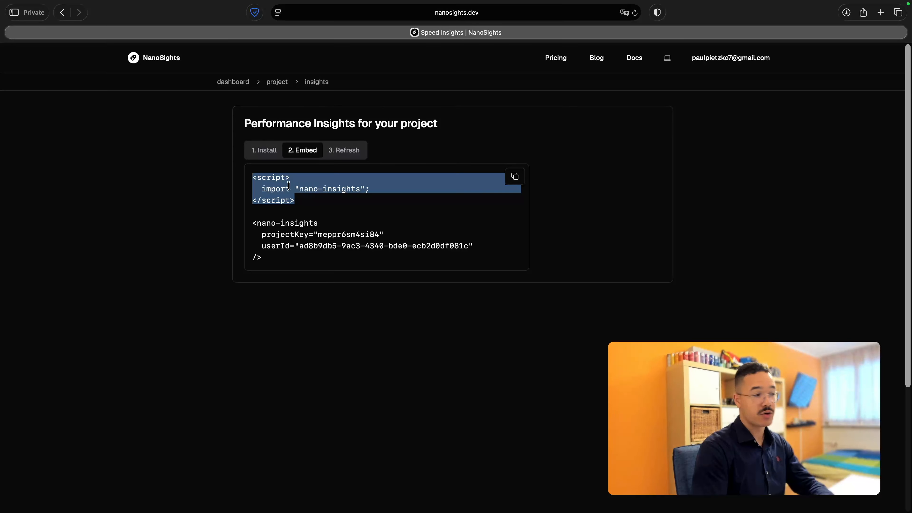
key("super+c")
key("ctrl+Right")
left_click(257, 109)
key("Return")
key("super+v")
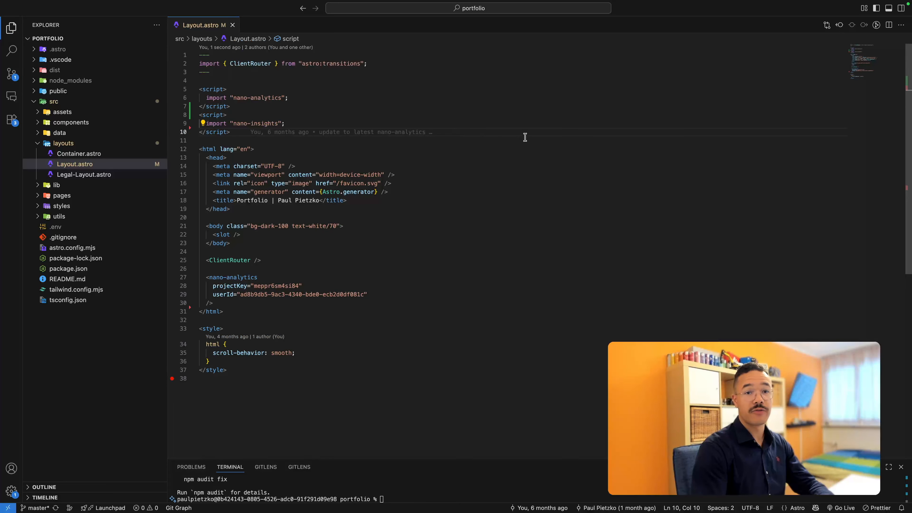
- Copy the nano-insights component with its project key and user ID into Layout.astro below nano-analytics, indent it, and save the file
key("ctrl+Left")
left_click_drag(289, 259, 251, 223)
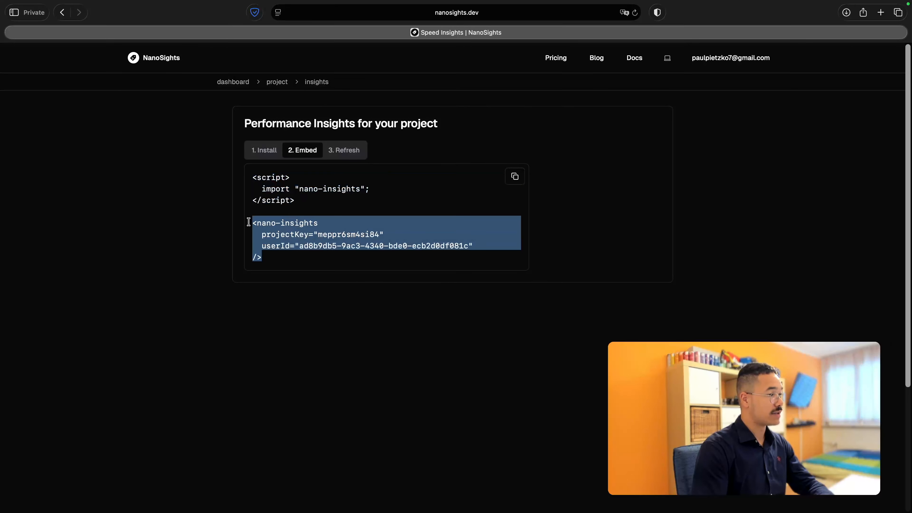
key("ctrl+Right")
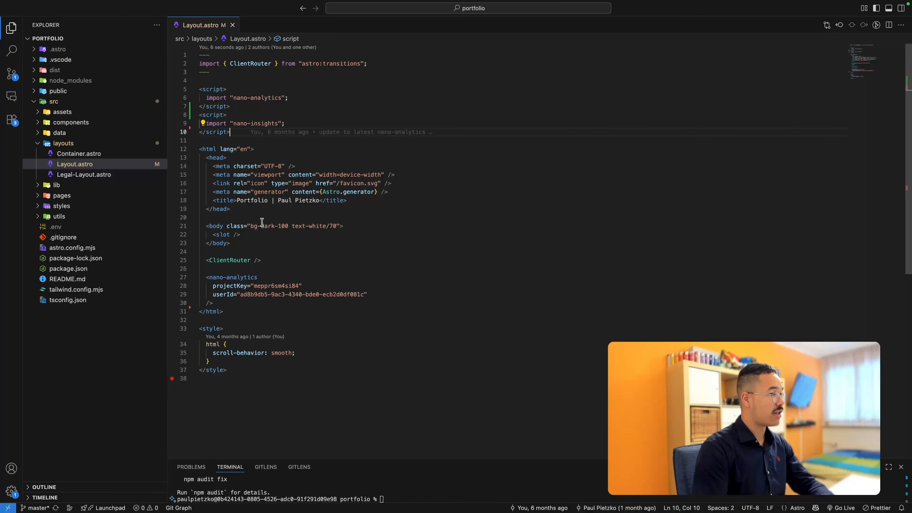
left_click(236, 302)
key("Return")
key("cmd+v")
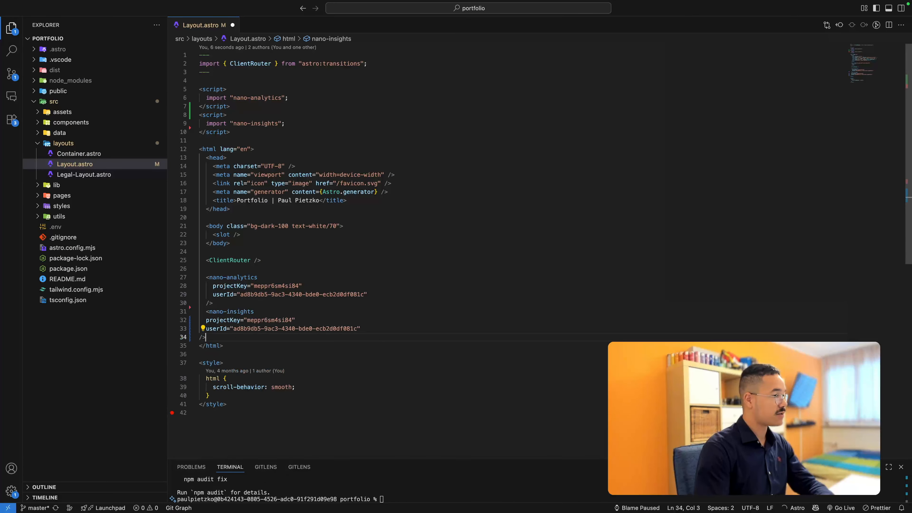
left_click(236, 323, "shift")
key("Tab")
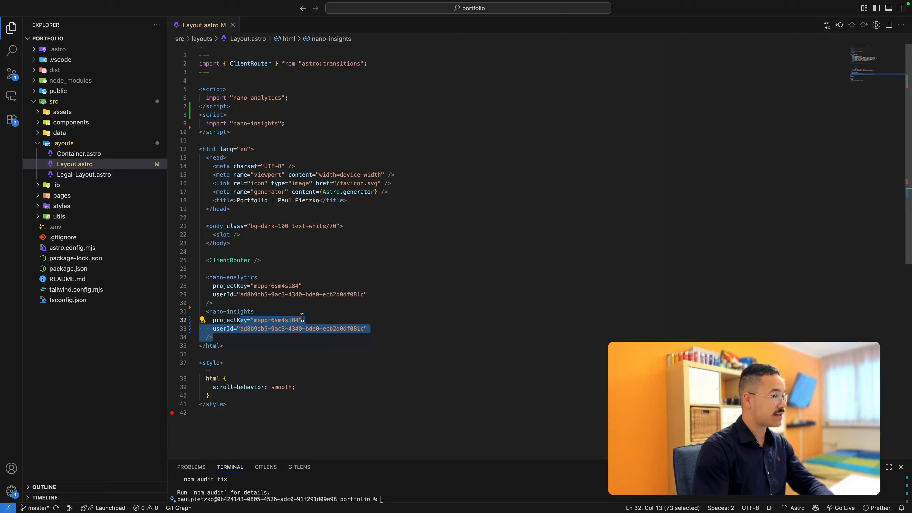
key("cmd+s")
- Return to the project's Insights setup in the browser and run its Refresh step
left_click(374, 346)
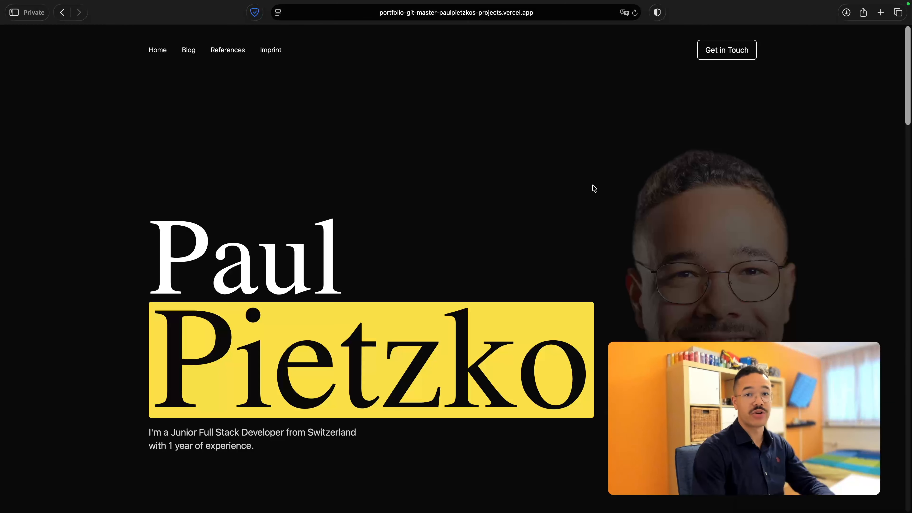
key("ctrl+Left")
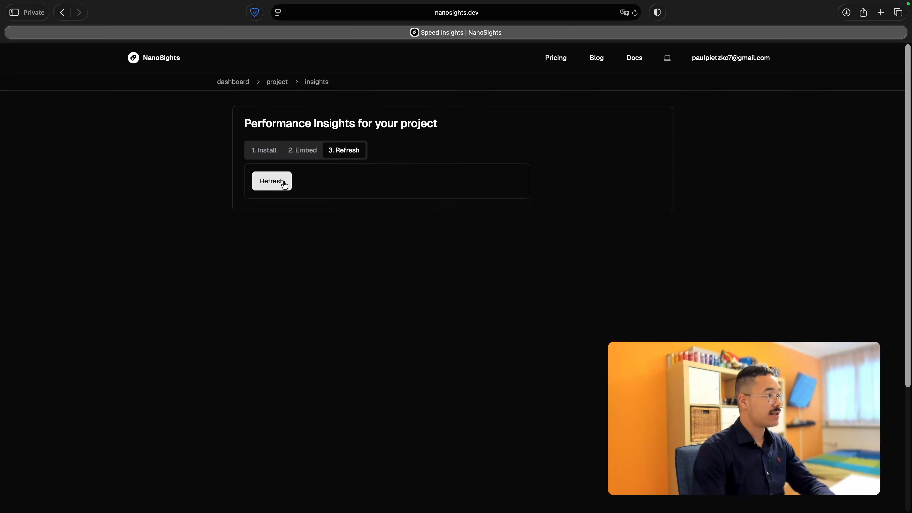
left_click(284, 185)
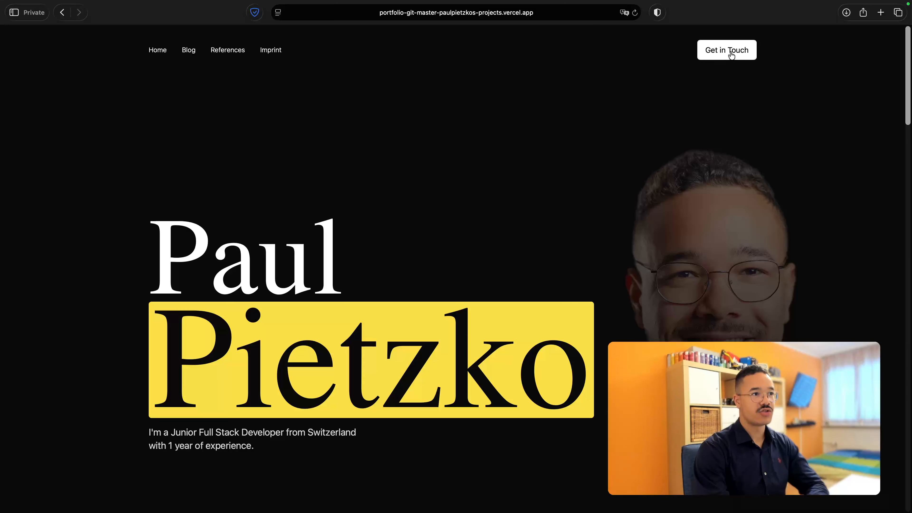
- On the deployed portfolio site, try the Get in Touch button, close the mail draft, and view the projects section
left_click(731, 54)
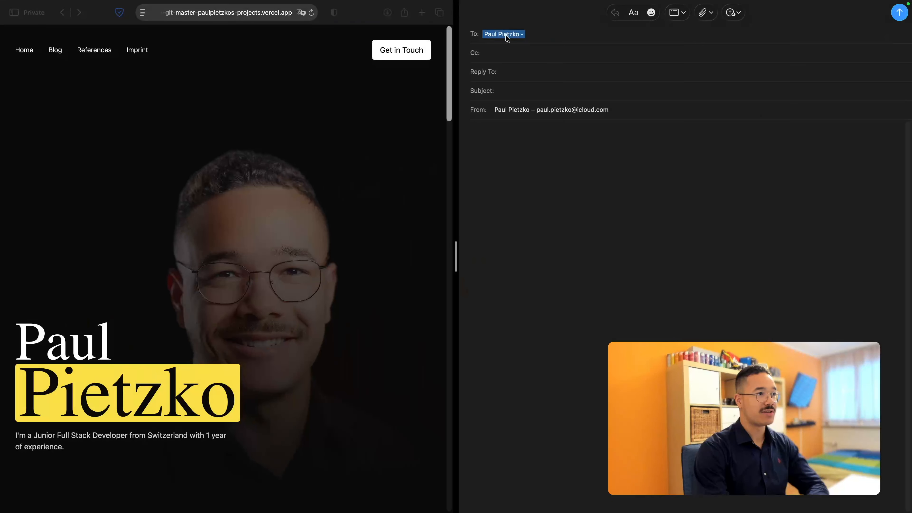
mouse_move(474, 9)
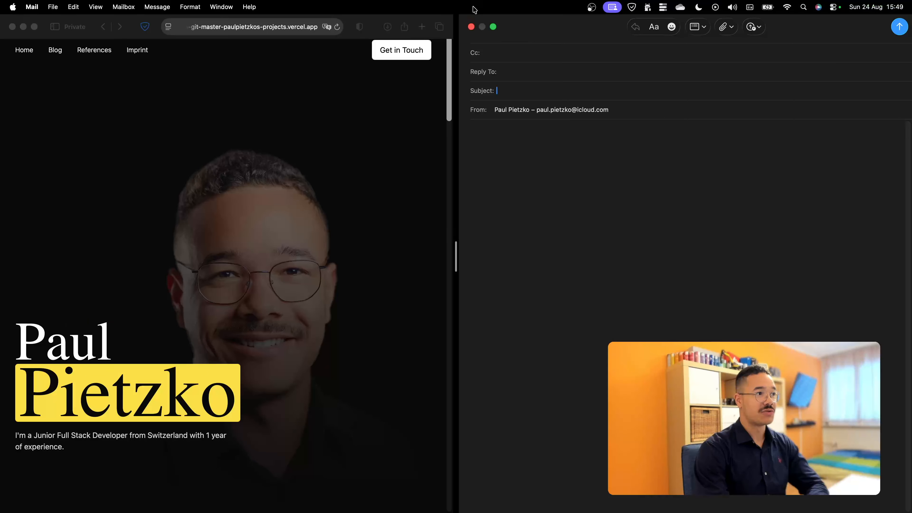
left_click(472, 29)
left_click(733, 284)
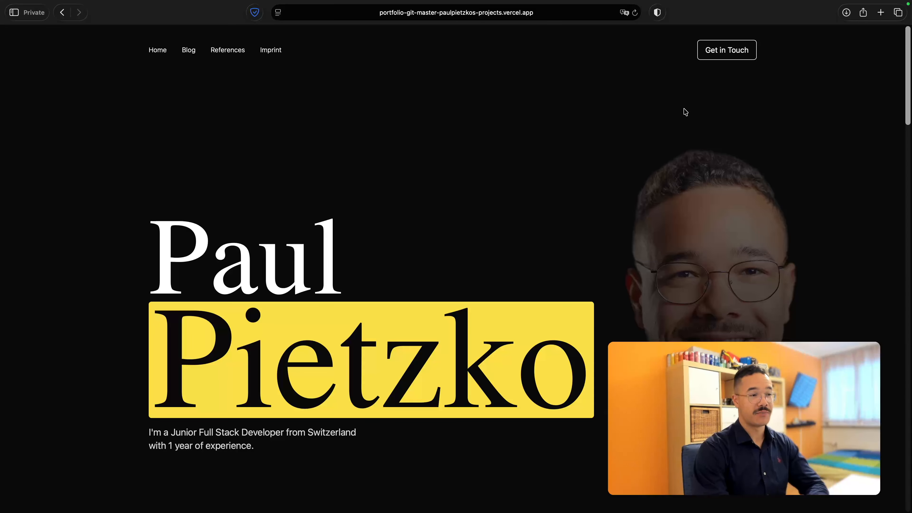
scroll(683, 111, "down", 8)
scroll(681, 110, "down", 5)
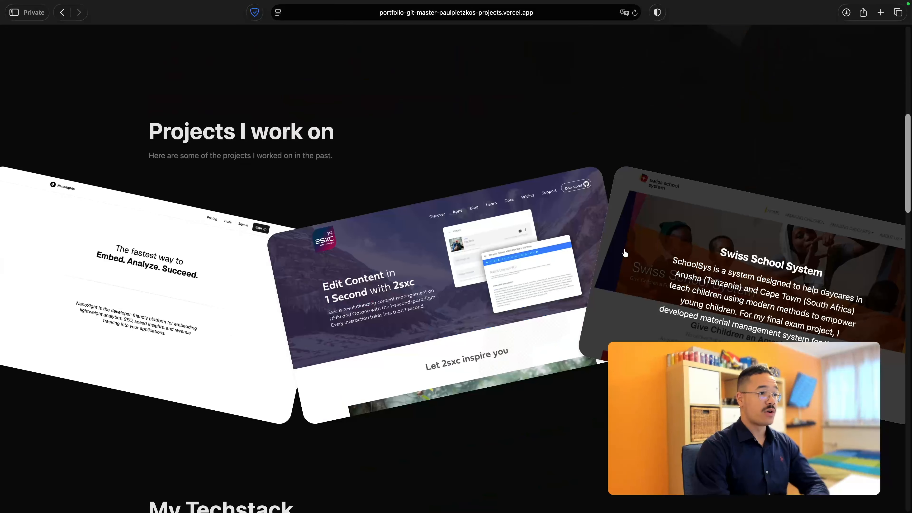
mouse_move(246, 283)
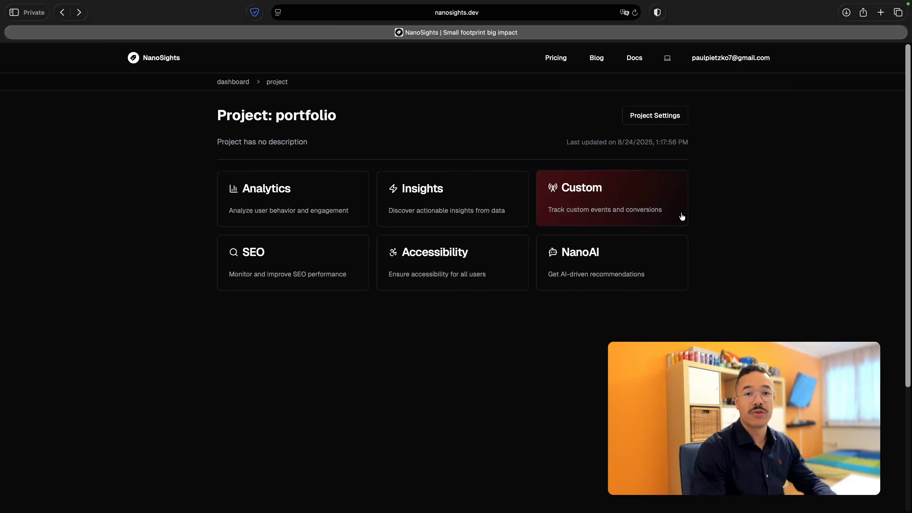
- Open the portfolio project's Custom events setup, copy its install command, and run "npm install nano-custom" in the VS Code terminal
left_click(681, 217)
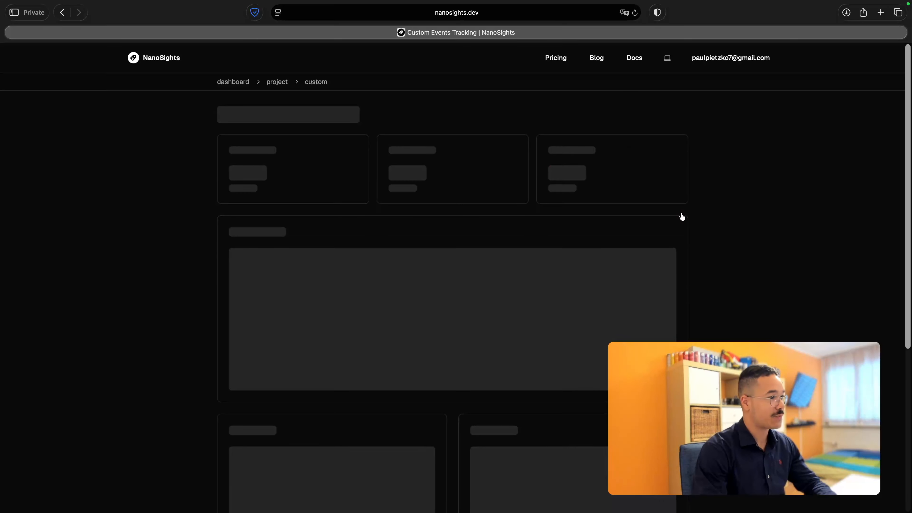
left_click(517, 178)
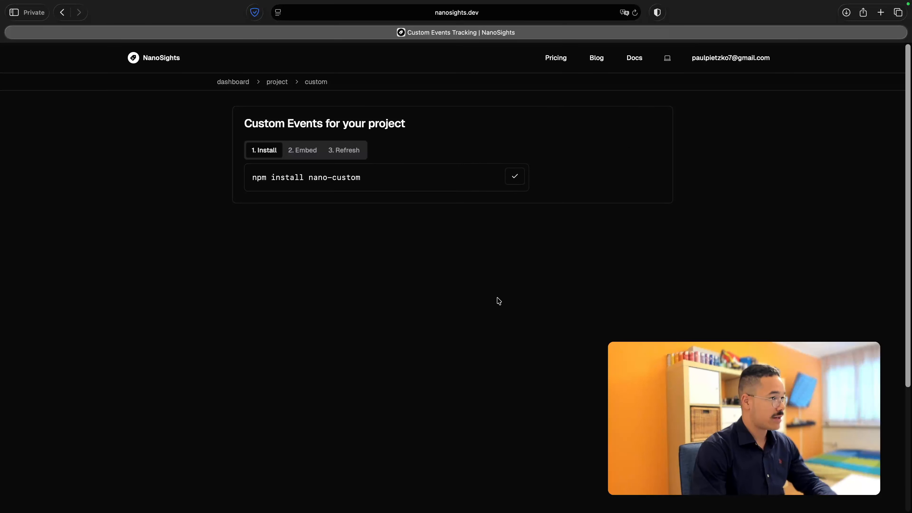
key("super+Tab")
left_click(414, 492)
key("super+v")
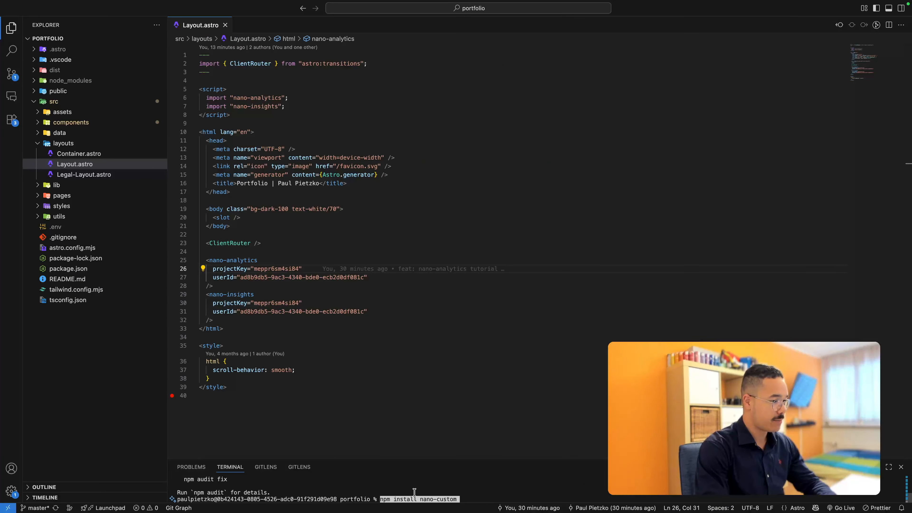
key("Return")
- Copy the import { track } from "nano-custom" line from the Embed instructions into the script of Layout.astro, below the nano-insights import
key("super+Tab")
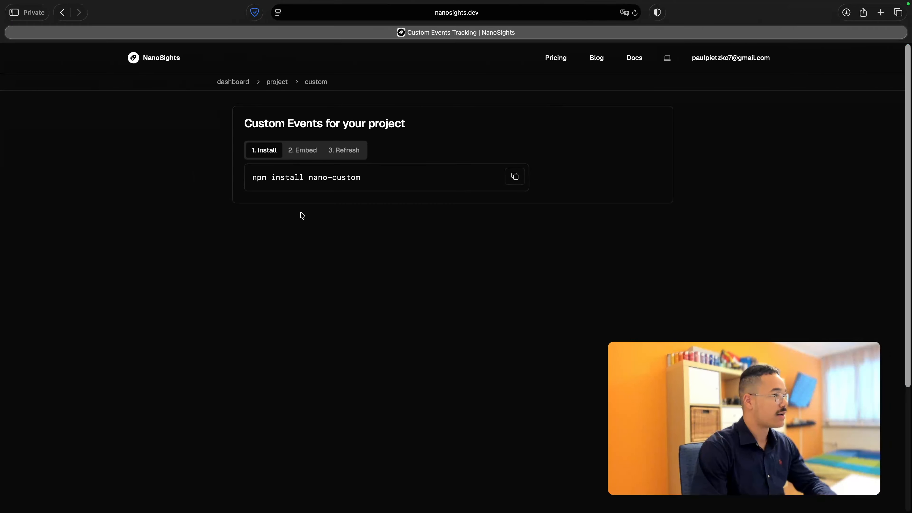
left_click(300, 153)
left_click_drag(437, 189, 437, 177)
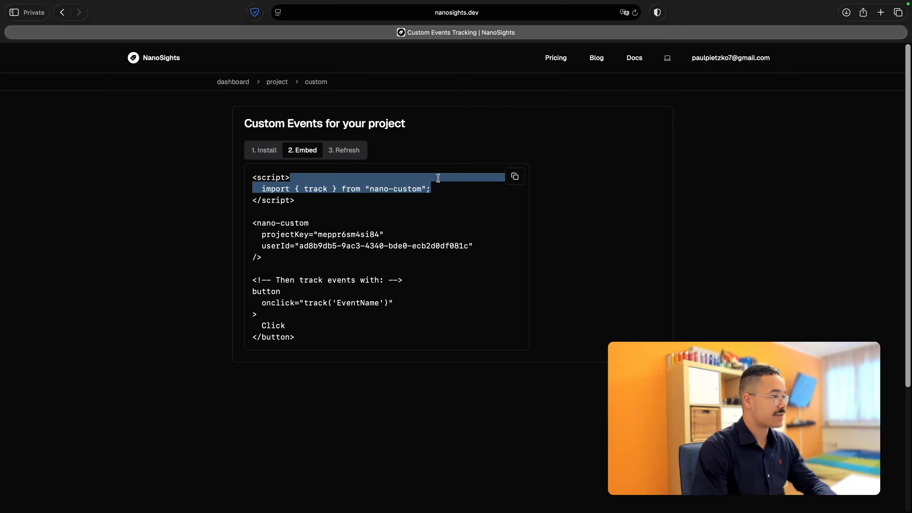
key("super+Tab")
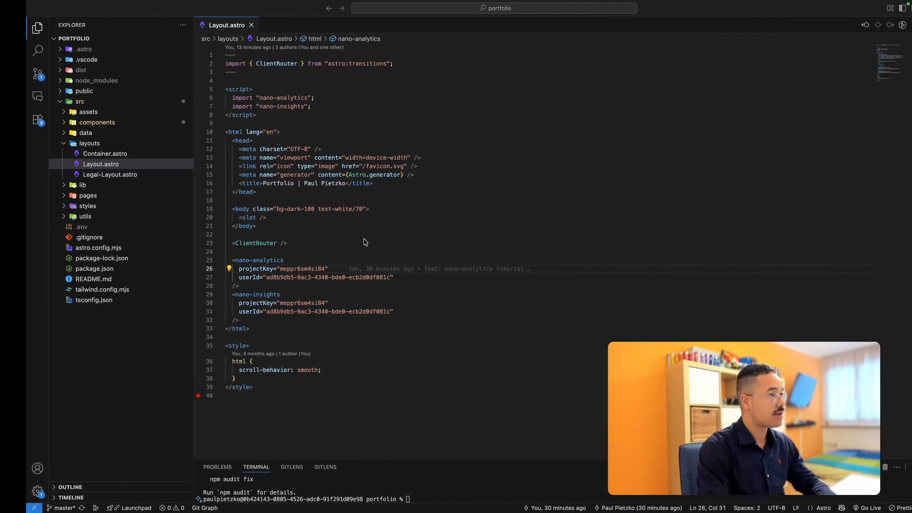
left_click(342, 105)
key("super+v")
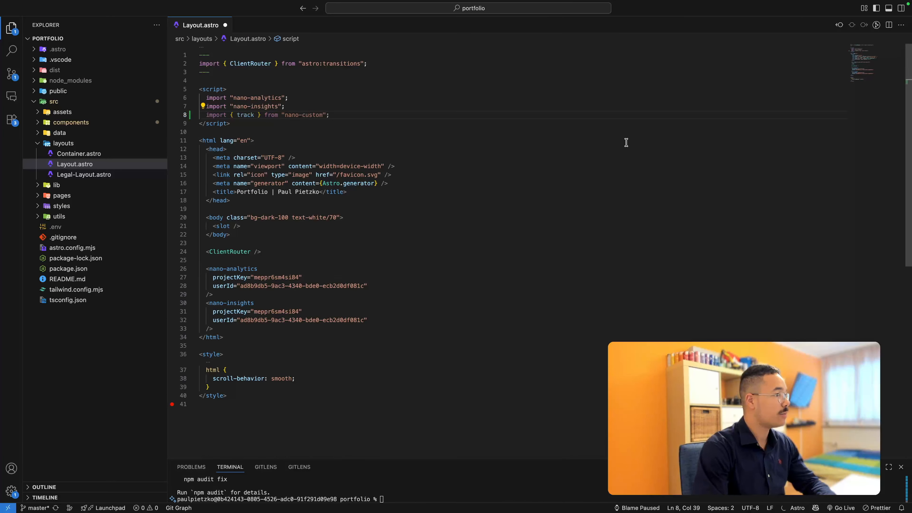
- Copy the nano-custom component with its project key and user ID into Layout.astro below the nano-insights component, and indent it
key("super+Tab")
left_click_drag(272, 265, 252, 221)
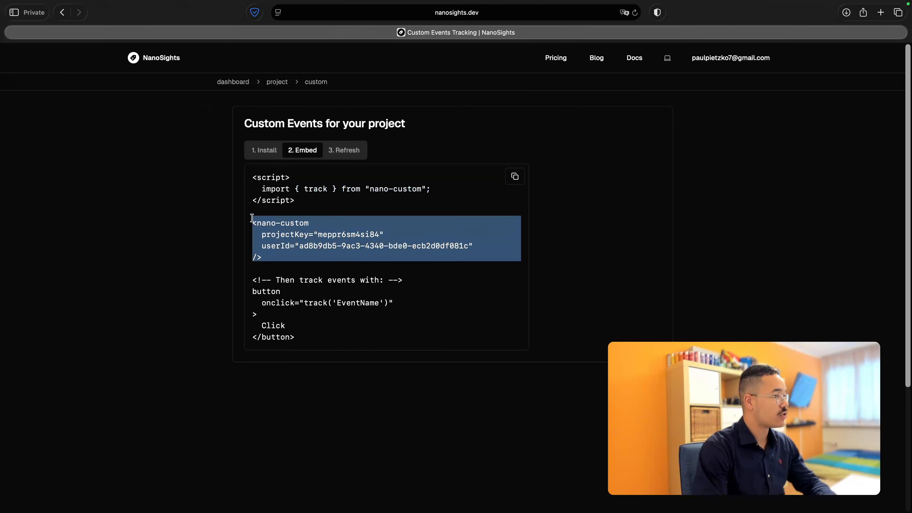
key("super+Tab")
left_click(233, 329)
key("Return")
key("super+v")
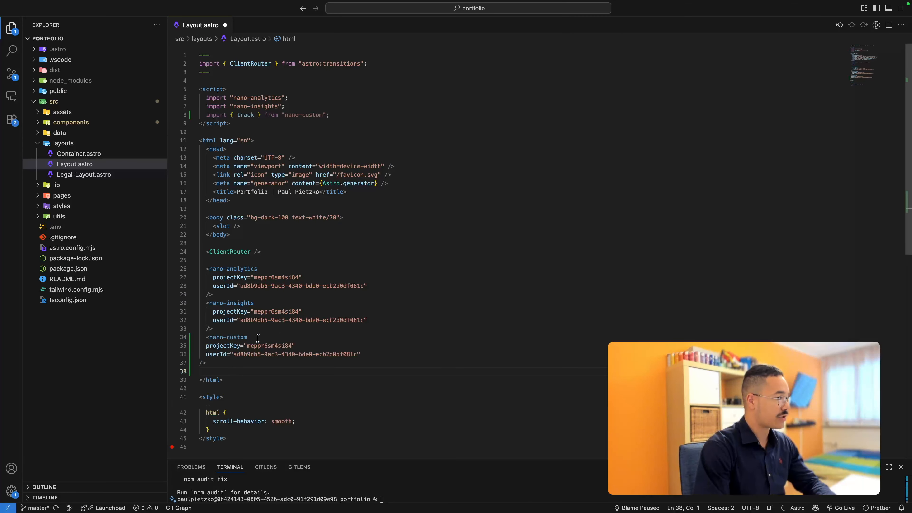
left_click_drag(253, 363, 262, 345)
key("Tab")
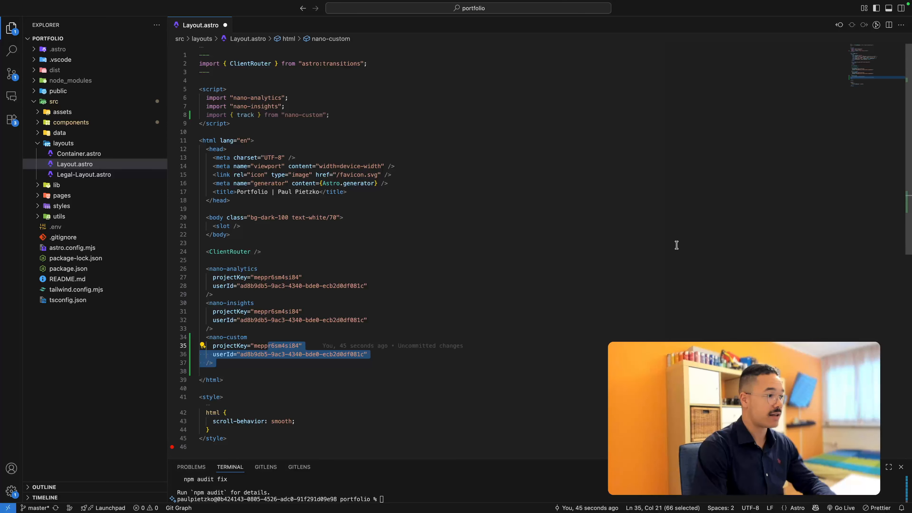
- Examine the event tracking example in the browser's Embed instructions and copy its onclick="track('EventName')" attribute
key("super+Tab")
left_click(288, 315)
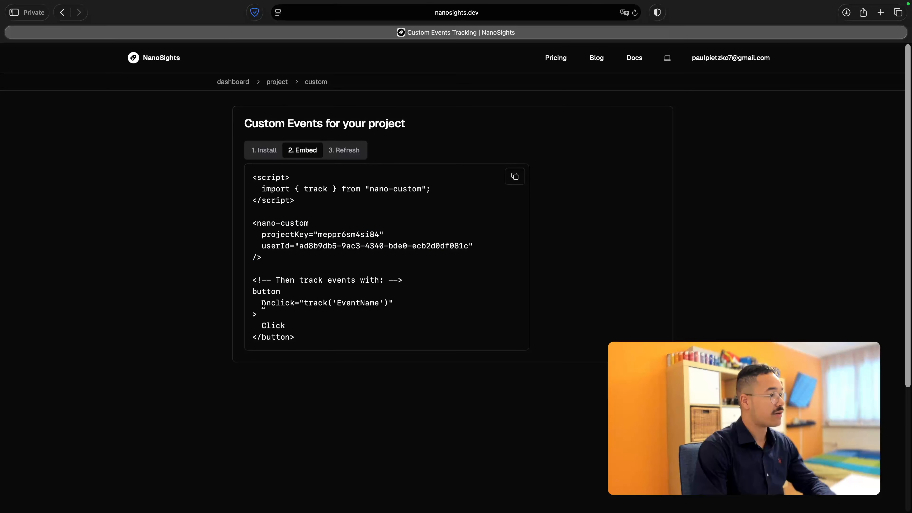
left_click_drag(305, 303, 388, 304)
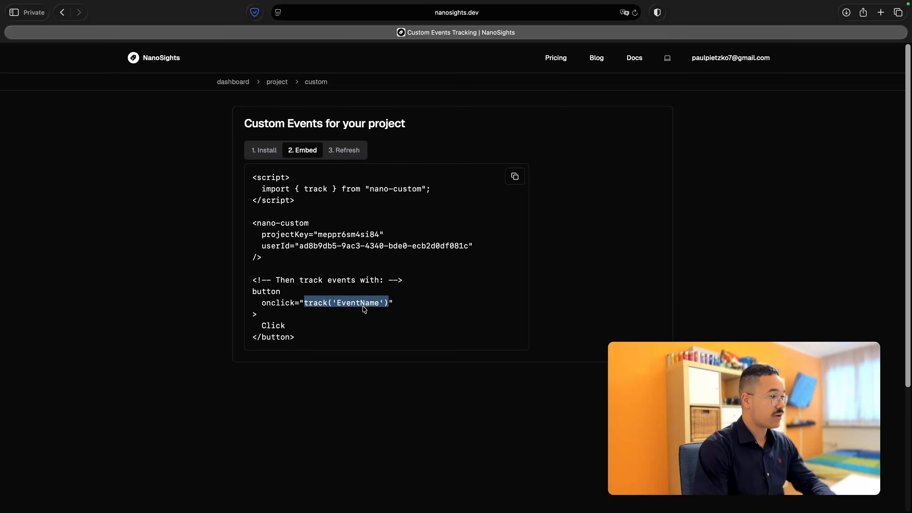
double_click(373, 304)
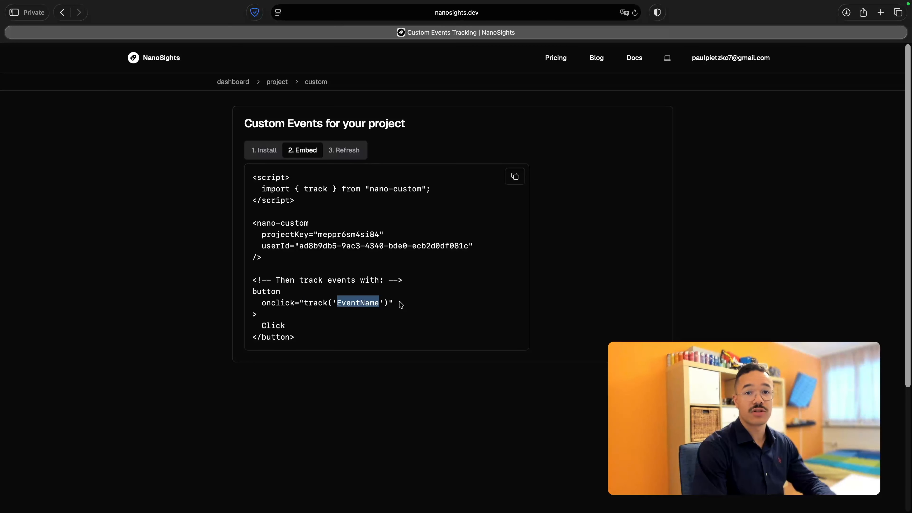
left_click_drag(401, 303, 406, 291)
- In VS Code, open components/Navbar.astro, add onclick="track('GetInTouch')" to the Get in Touch button element, and save the file
key("ctrl+Right")
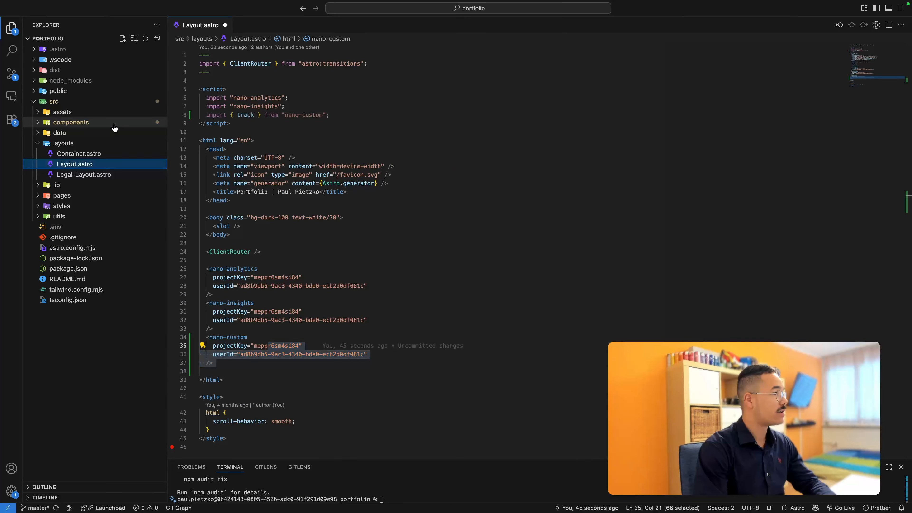
left_click(114, 128)
left_click(66, 198)
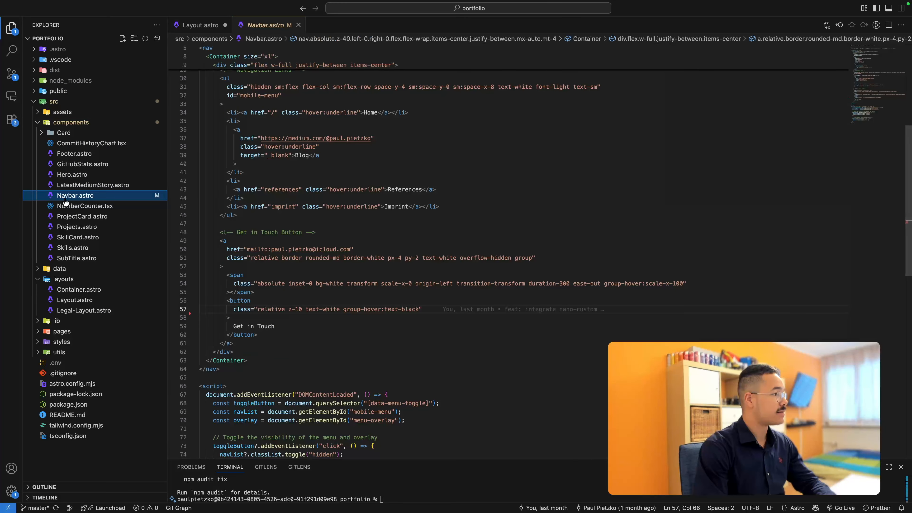
scroll(443, 235, "down", 2)
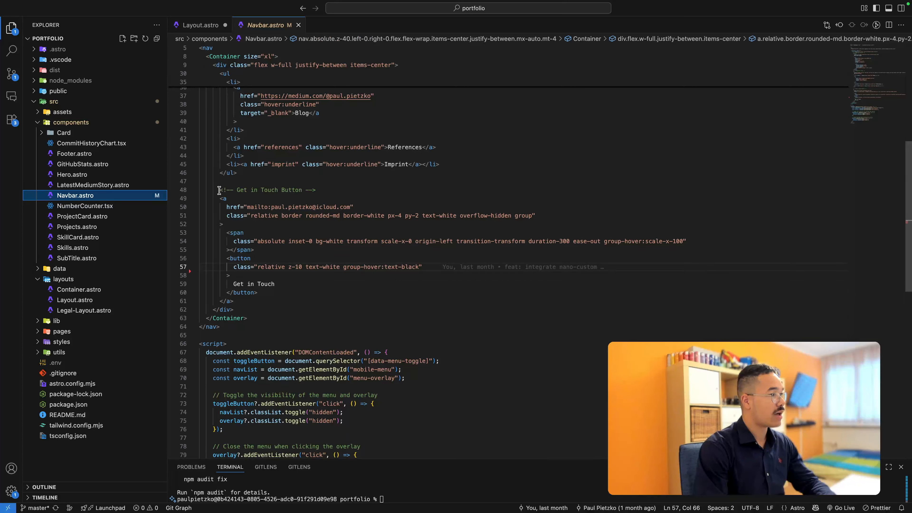
left_click_drag(219, 190, 352, 192)
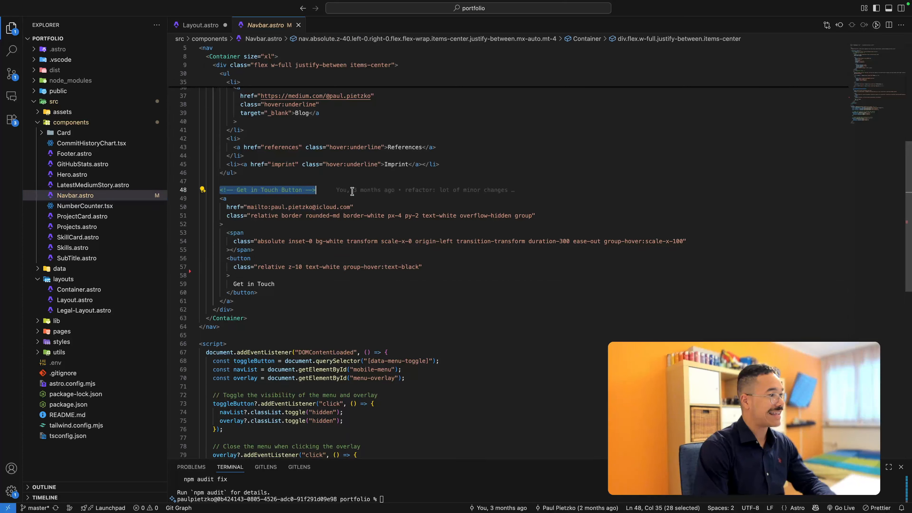
left_click(273, 257)
mouse_move(403, 257)
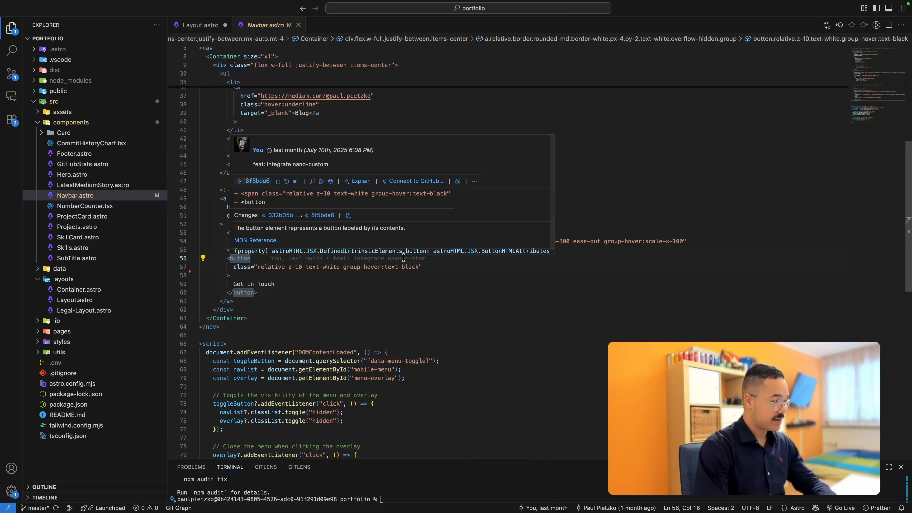
key("super+v")
key("Tab")
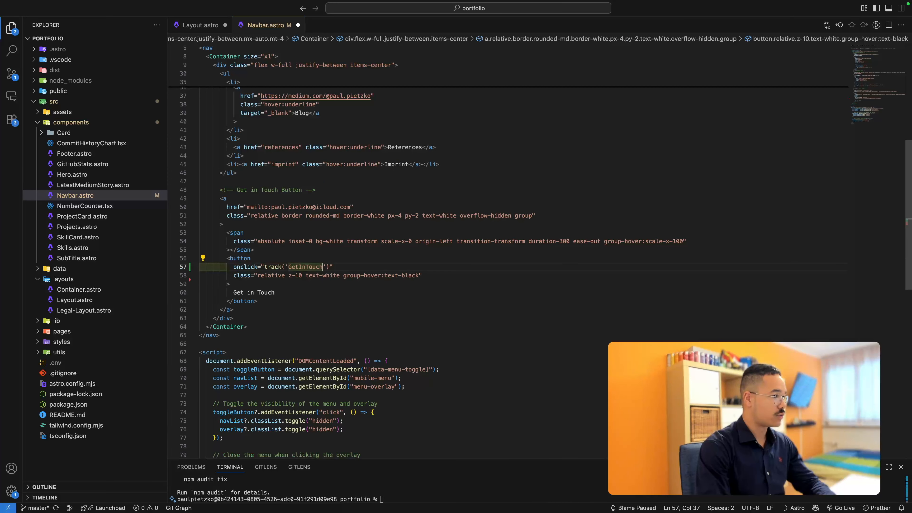
key("super+s")
double_click(246, 267)
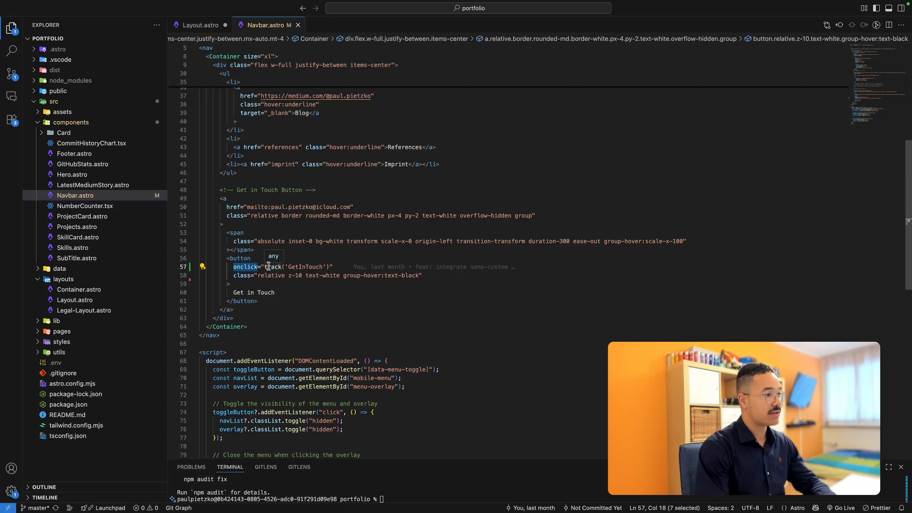
- Trigger the Get in Touch button on the deployed portfolio in the browser, and open the GetInTouch event's details in NanoSights Custom Events
left_click_drag(265, 266, 329, 266)
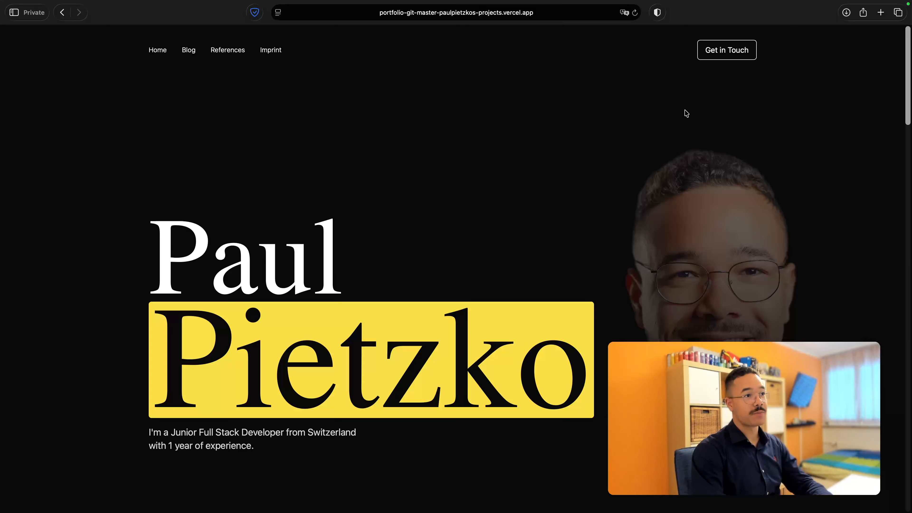
left_click(722, 54)
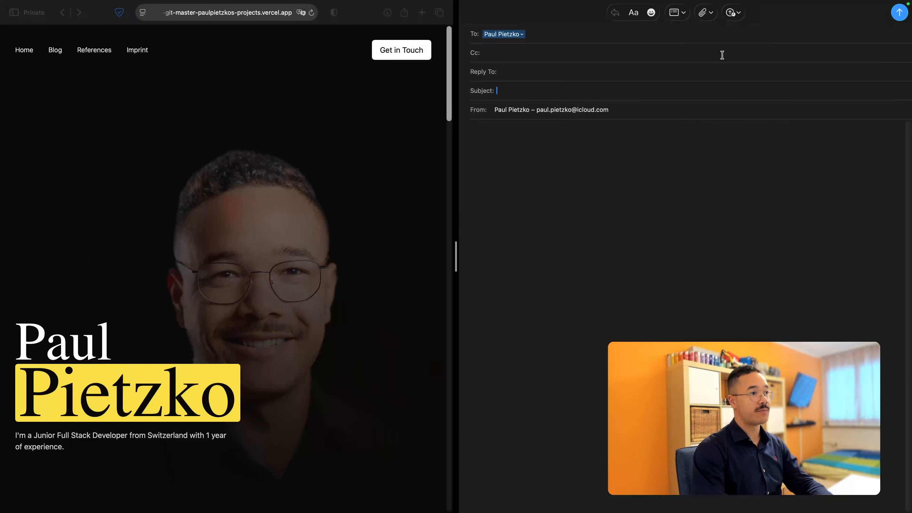
key("ctrl+Left")
left_click(280, 172)
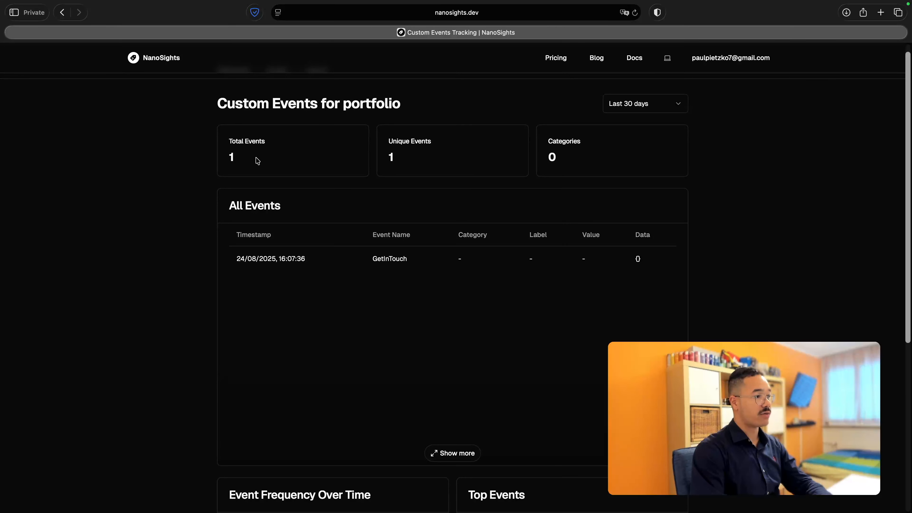
left_click(348, 258)
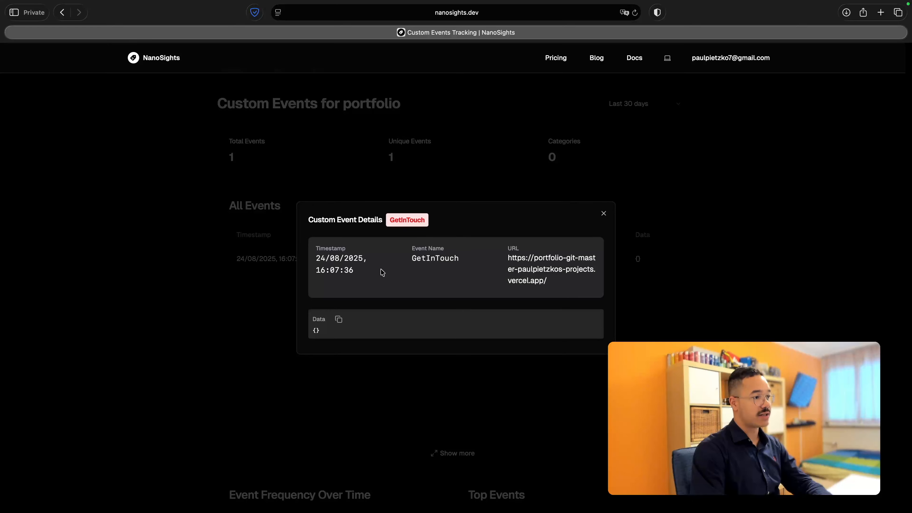
double_click(431, 258)
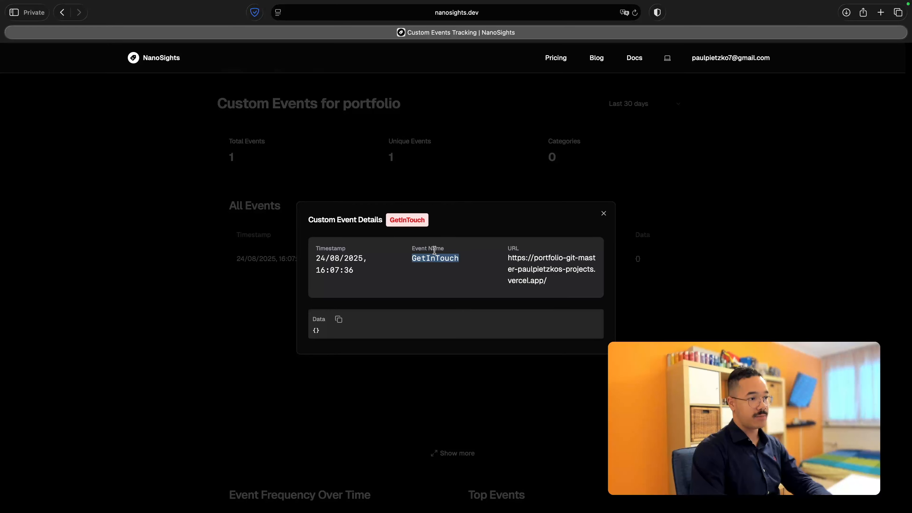
- Discard the unsent e-mail message without saving a draft and go to the "Projects I work on" section of the portfolio
key("ctrl+Right")
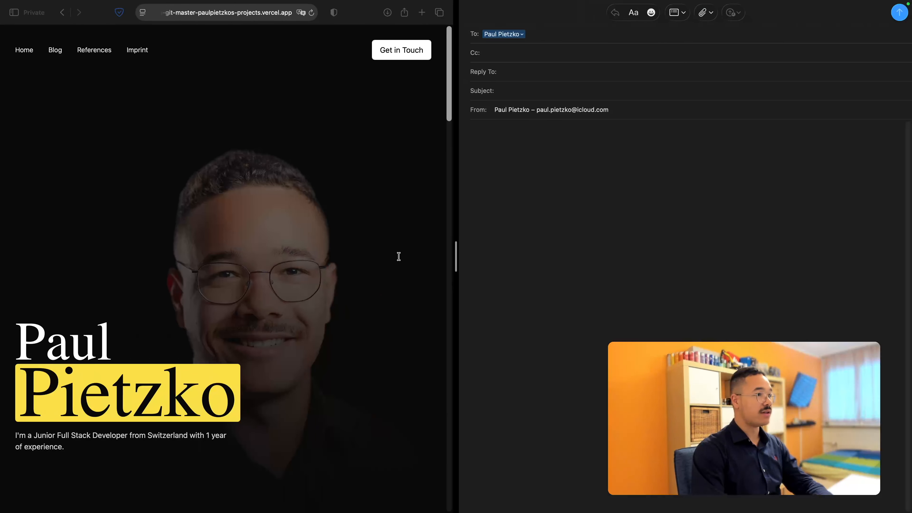
left_click(472, 27)
left_click(700, 281)
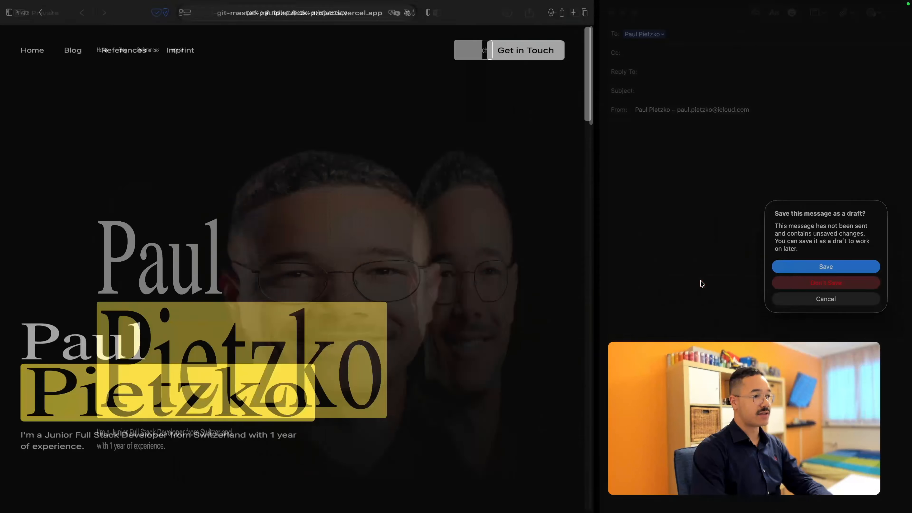
scroll(596, 281, "down", 10)
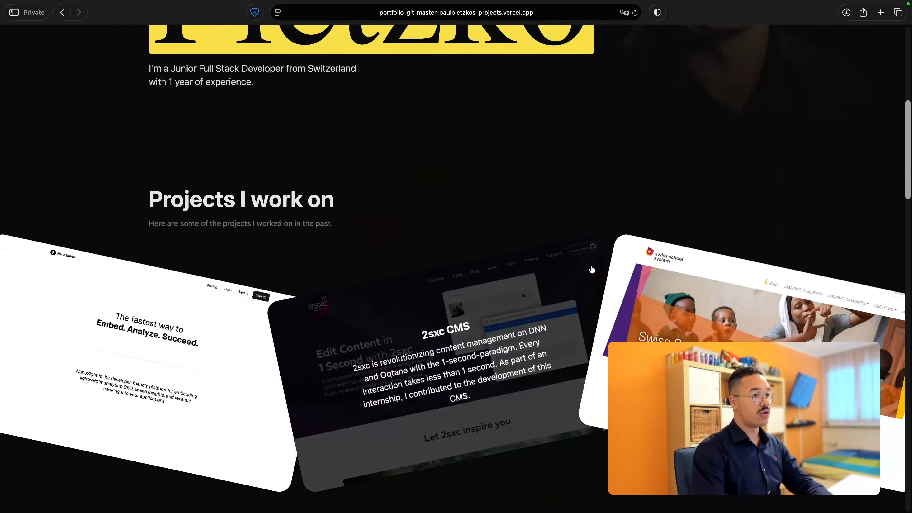
scroll(591, 269, "down", 3)
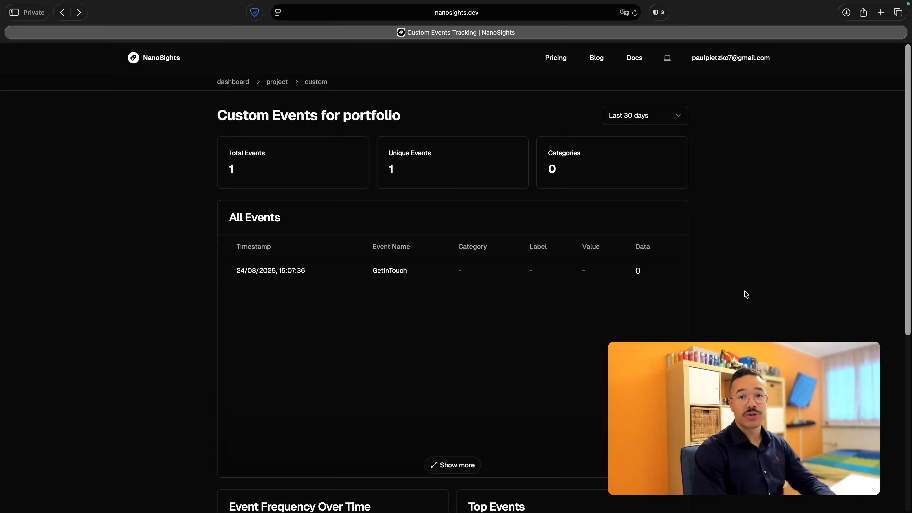
- Open the Custom Events page in the NanoSights docs and find the Tracking with Metadata code example
left_click(637, 61)
left_click(63, 162)
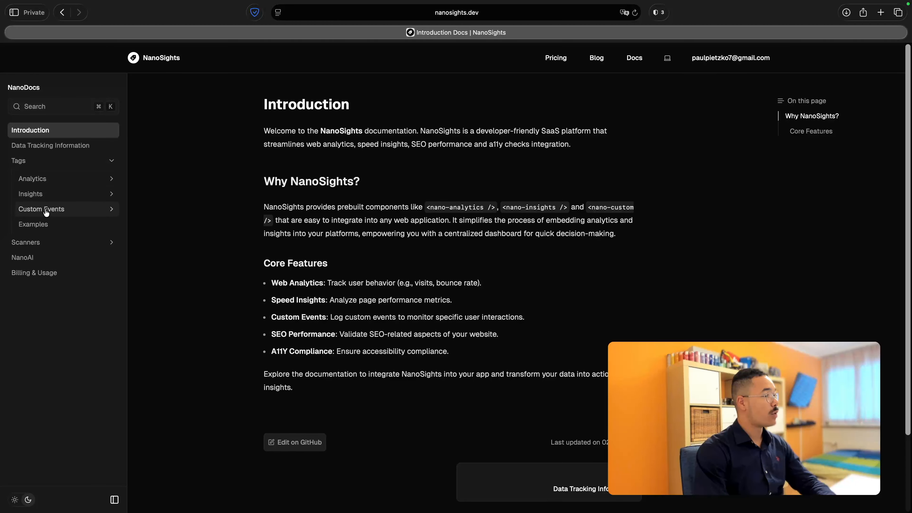
left_click(59, 212)
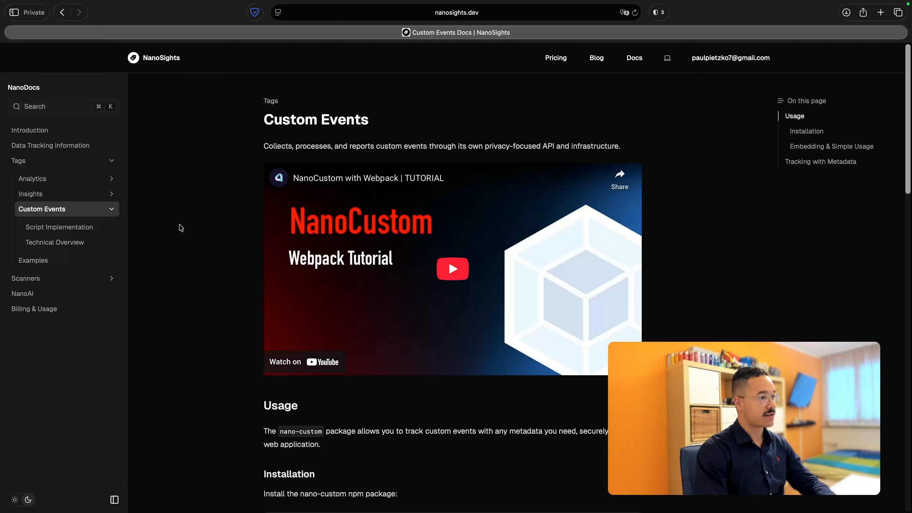
scroll(179, 250, "down", 5)
scroll(178, 250, "down", 4)
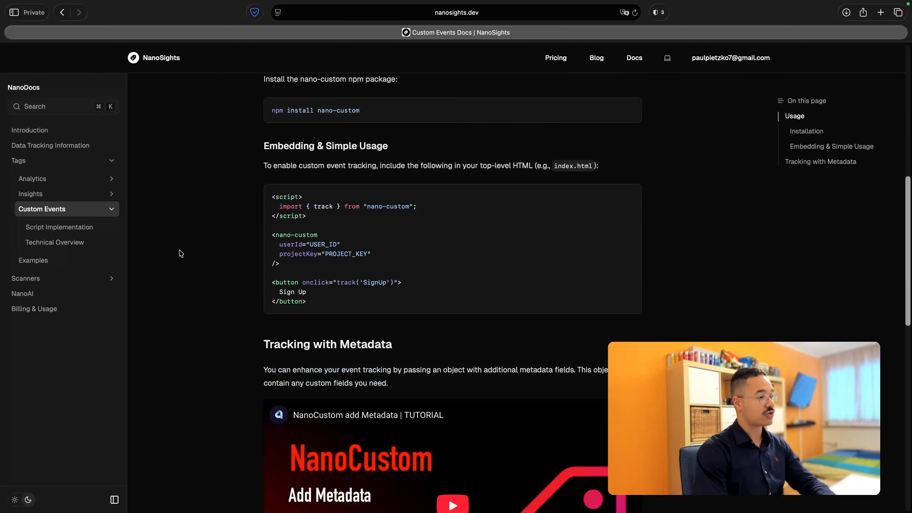
scroll(369, 348, "down", 6)
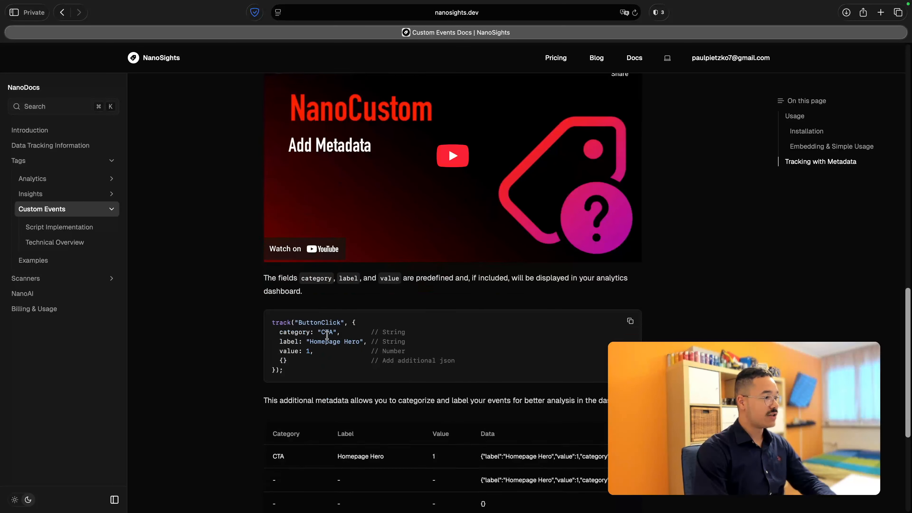
scroll(327, 335, "down", 1)
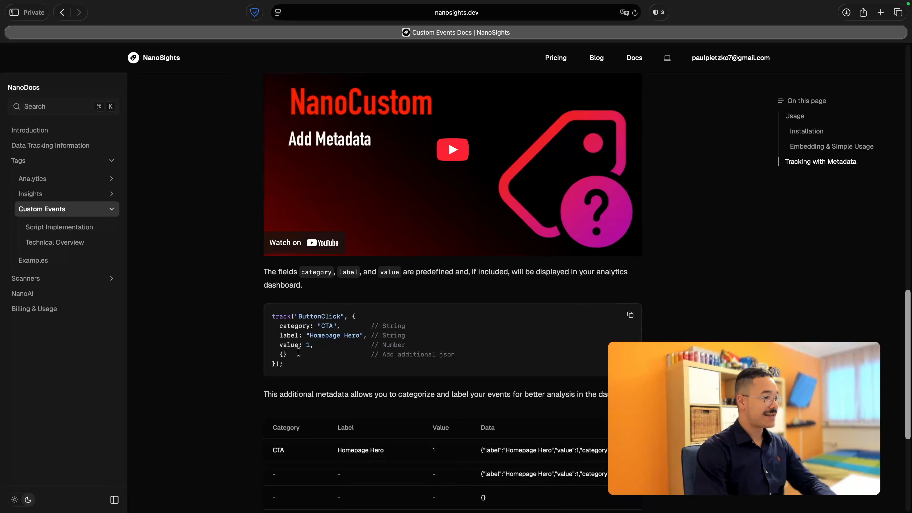
- Examine the track("ButtonClick") example's event name, category, label, value and additional JSON fields, and the metadata table below it
left_click_drag(275, 366, 353, 315)
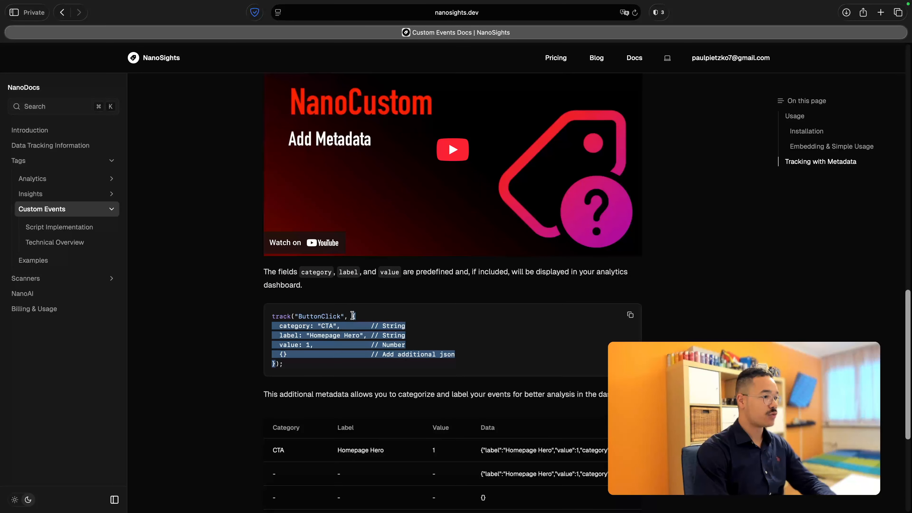
double_click(325, 316)
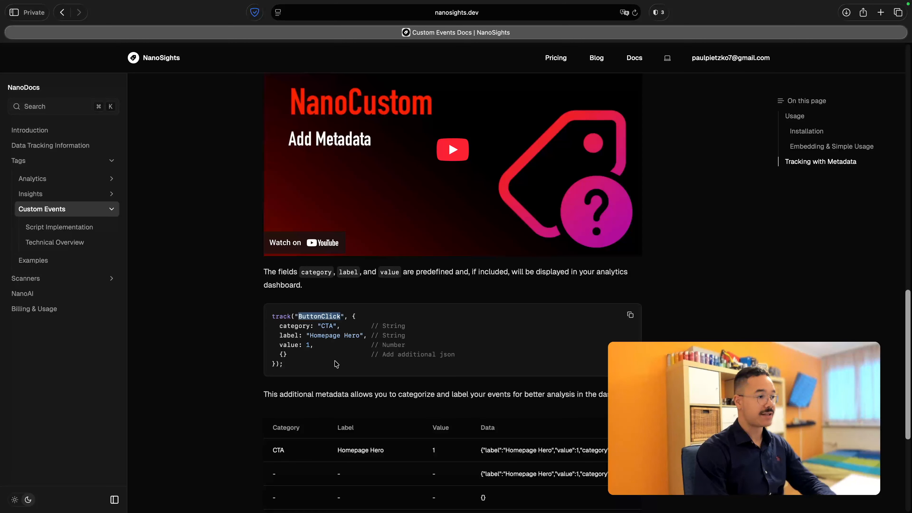
left_click_drag(275, 364, 352, 313)
left_click_drag(272, 325, 332, 346)
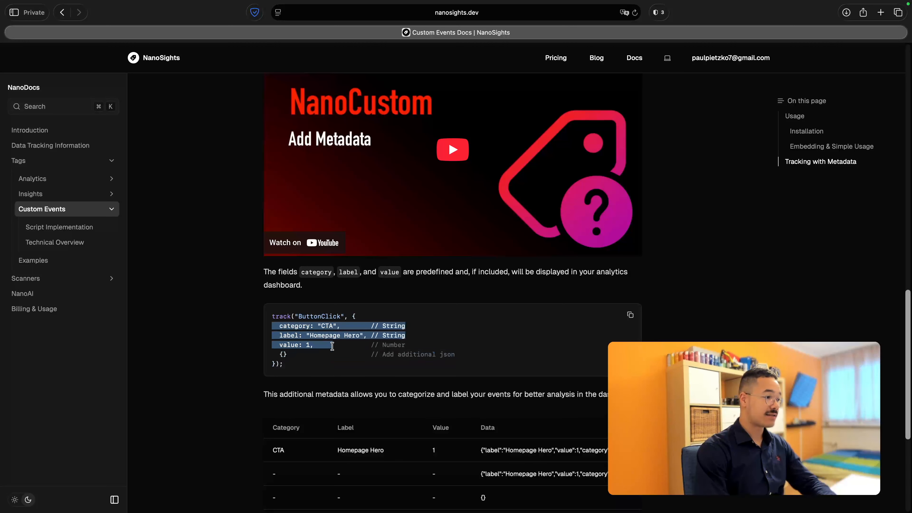
left_click_drag(280, 354, 294, 354)
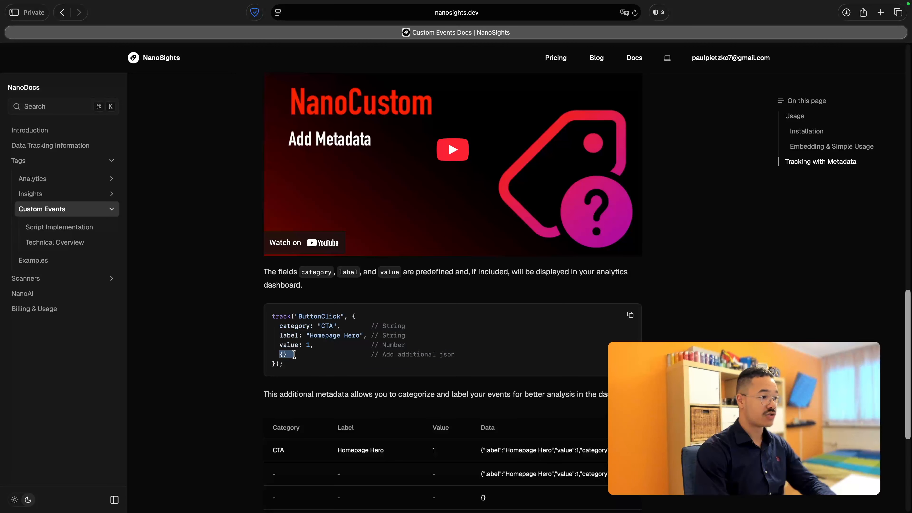
scroll(301, 355, "down", 2)
left_click(291, 312)
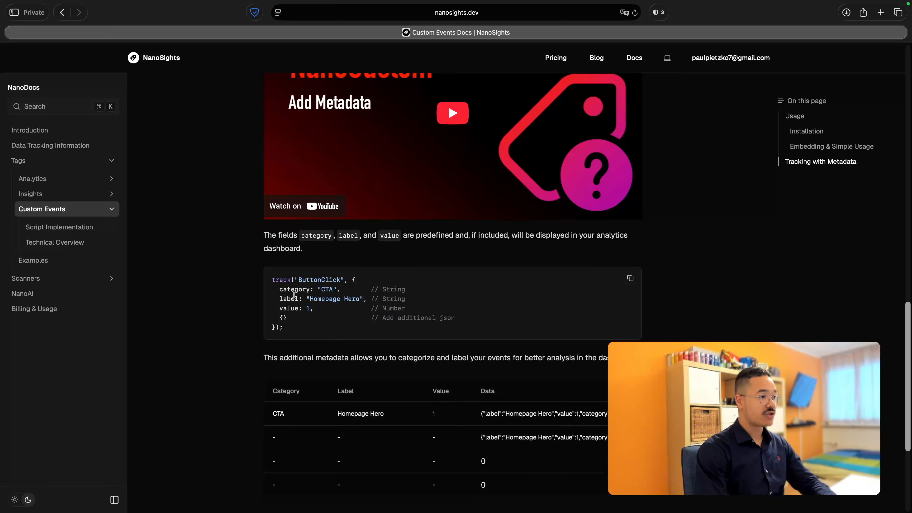
scroll(296, 309, "down", 5)
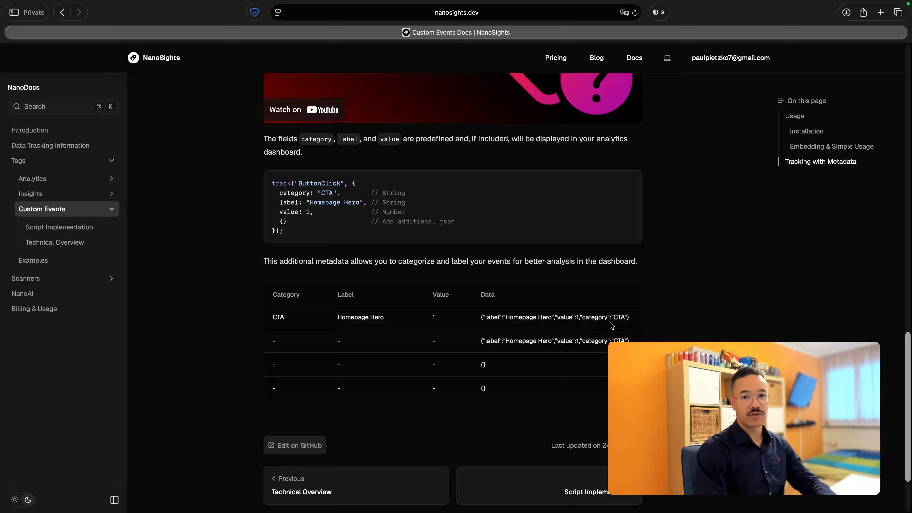
- In VS Code, open components/ProjectCard.astro and add an empty onclick attribute below the href of the link element
key("ctrl+Right")
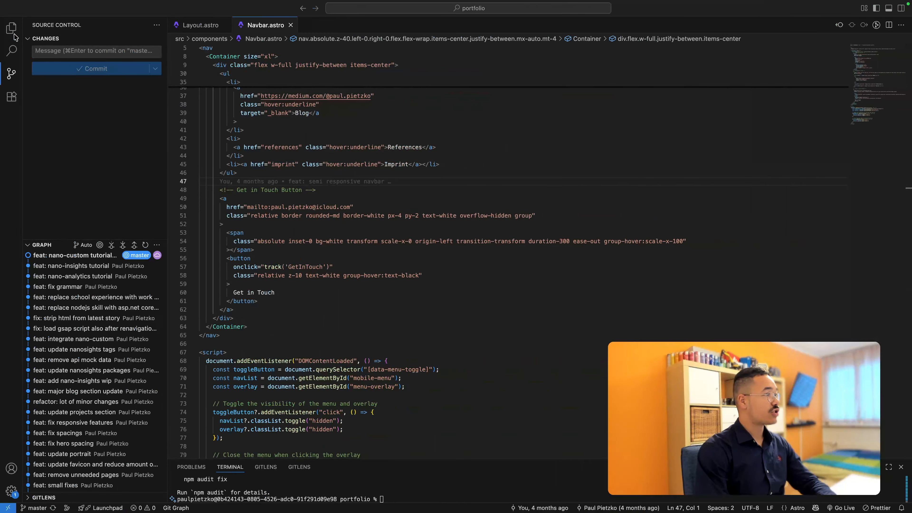
left_click(15, 35)
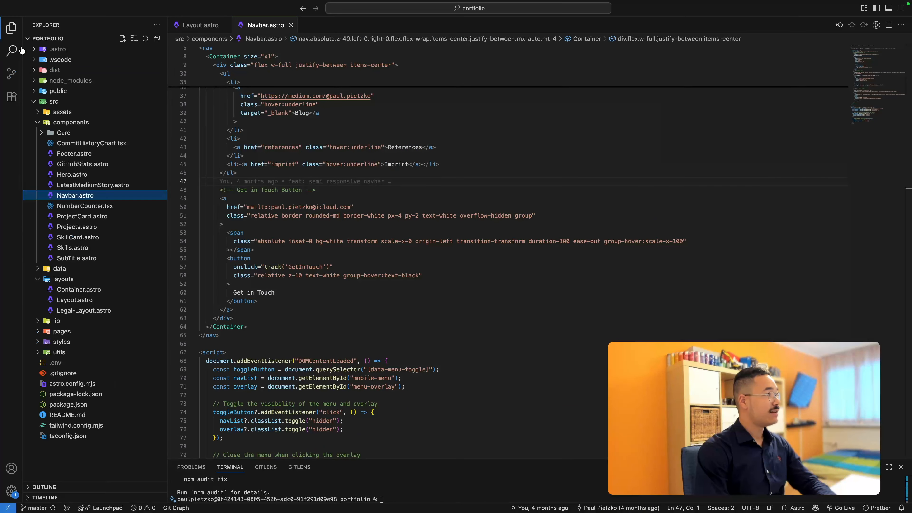
left_click(87, 216)
left_click_drag(285, 267, 187, 99)
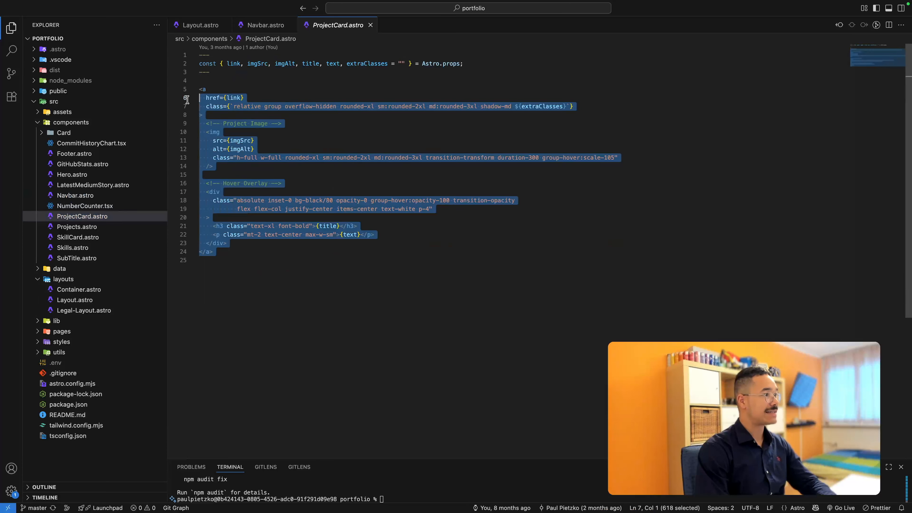
left_click(265, 97)
key("Return")
type("onclick")
key("Return")
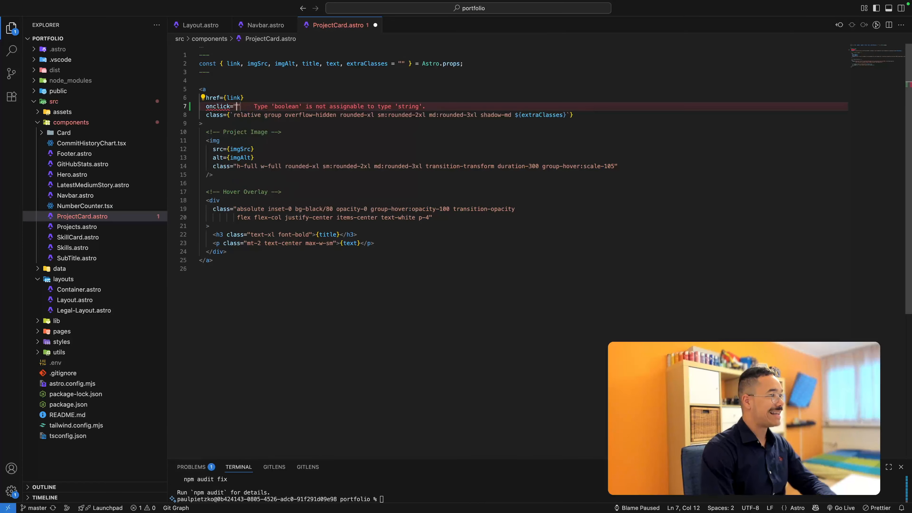
- Make the onclick attribute call track with 'ProjectClick' as the event name, following the syntax of the docs example
type("track")
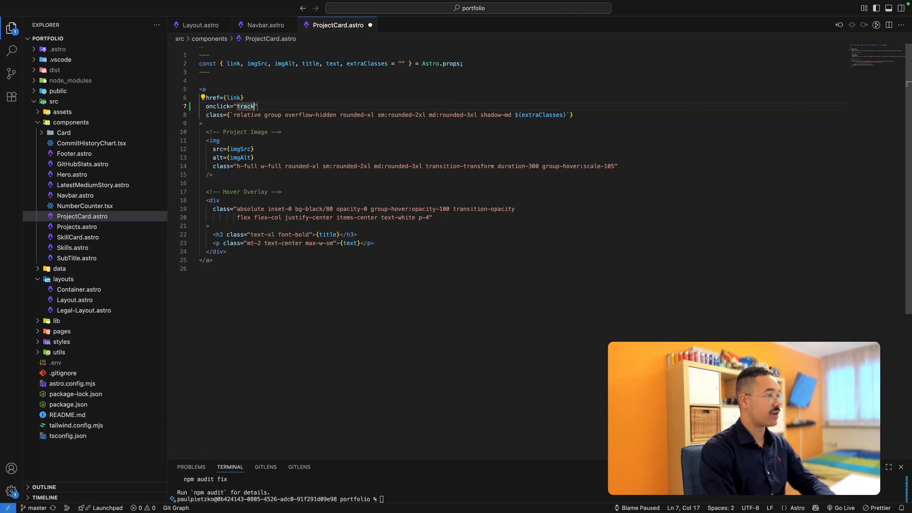
type("(")
key("ctrl+Left")
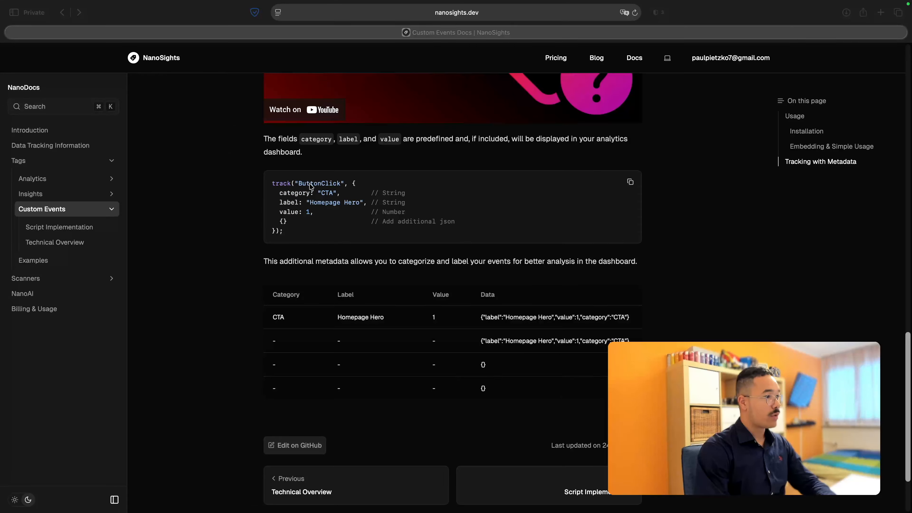
key("ctrl+Right")
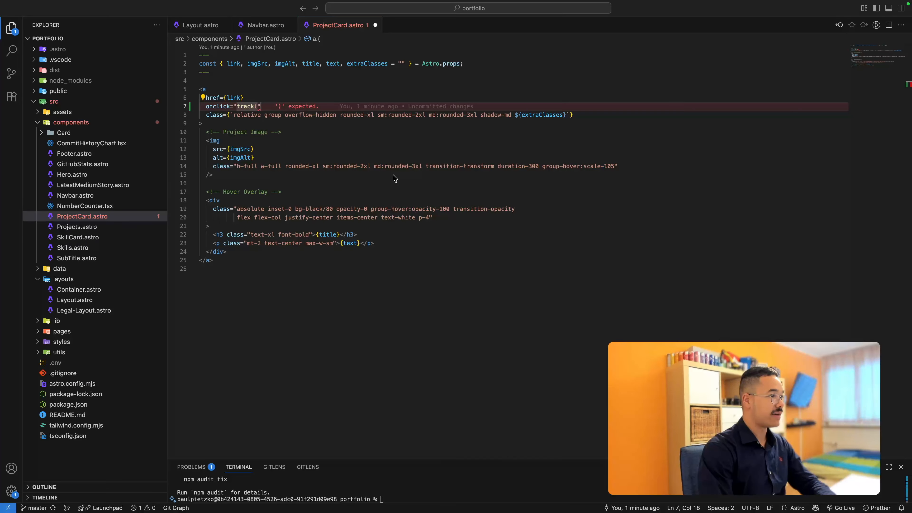
key("Delete")
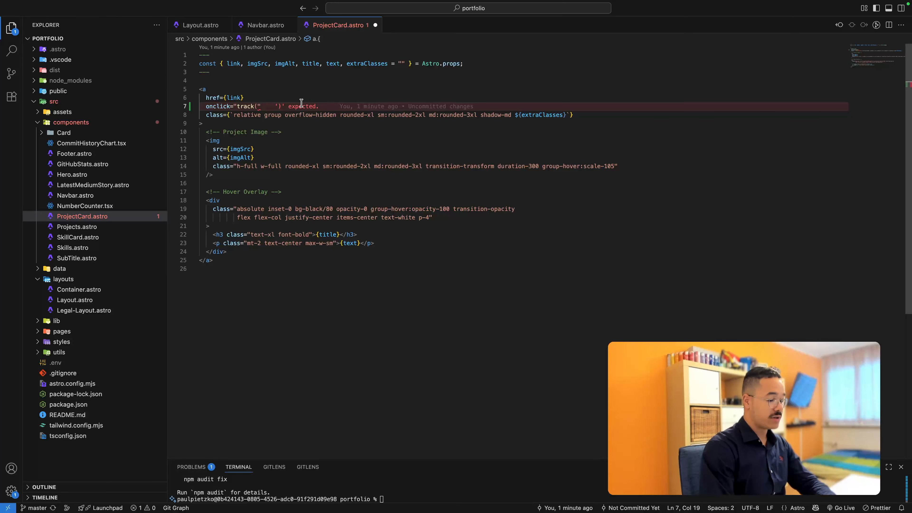
type("'")
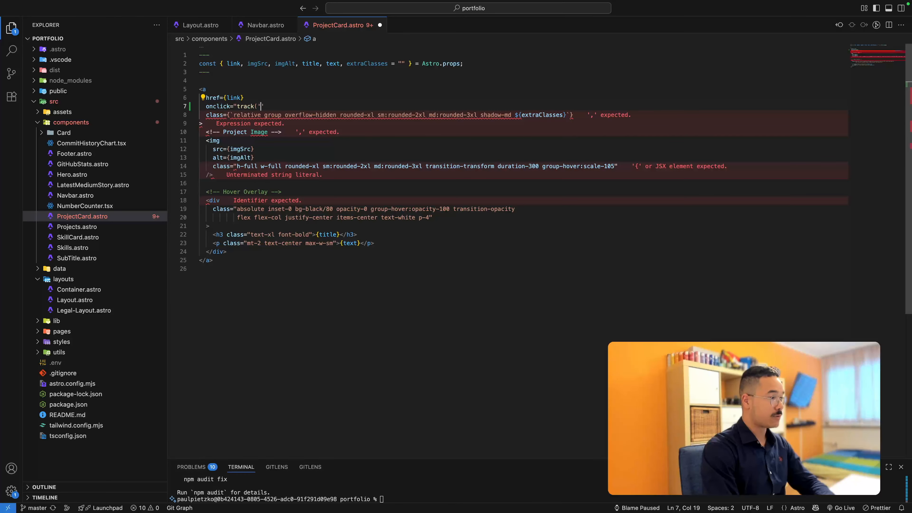
type("ProjectClick',")
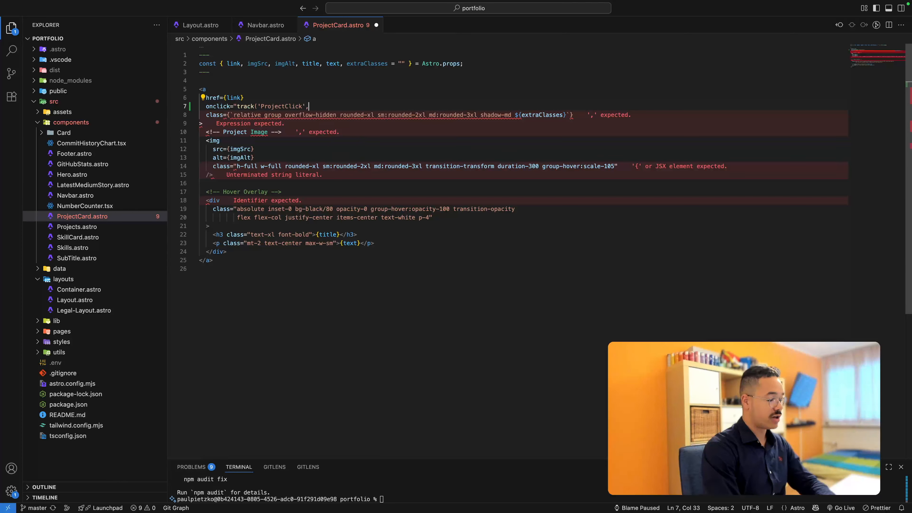
- Add a metadata object with a label field as the second argument of the ProjectClick track call, and save ProjectCard.astro
key("Return")
type("{")
key("Return")
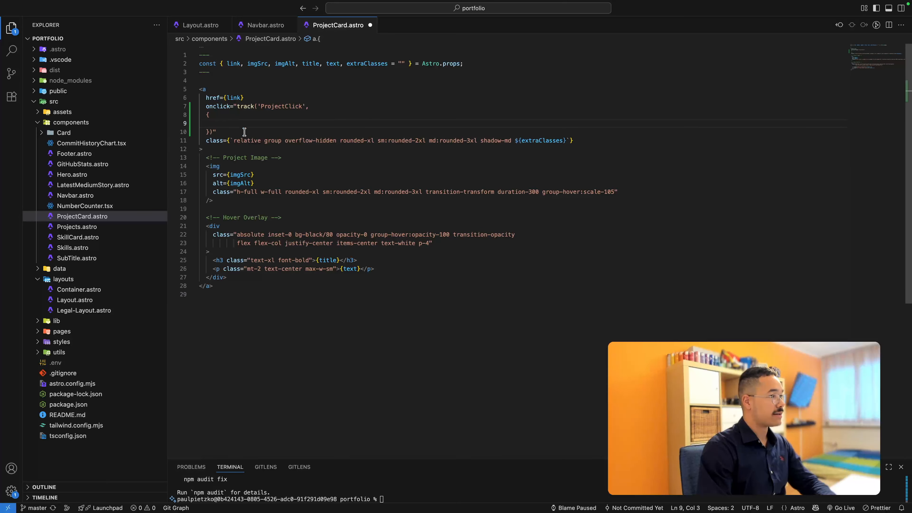
key("ctrl+Left")
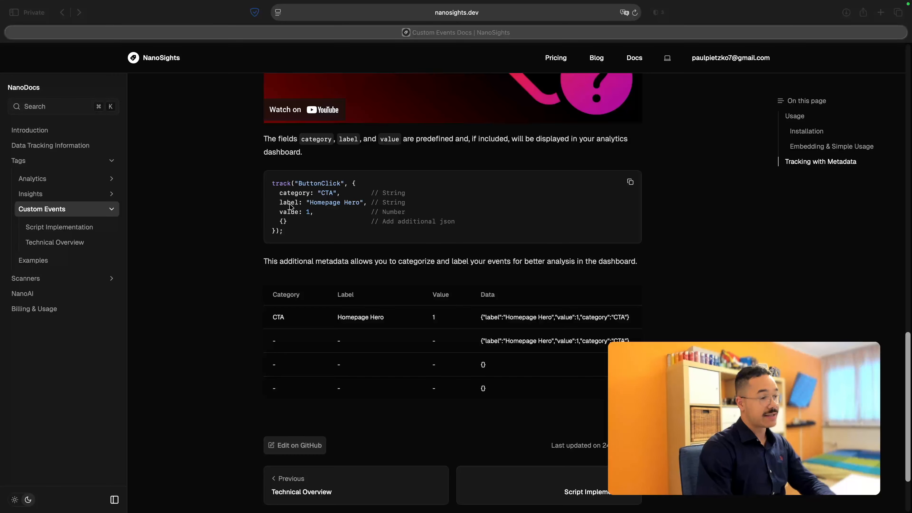
key("ctrl+Right")
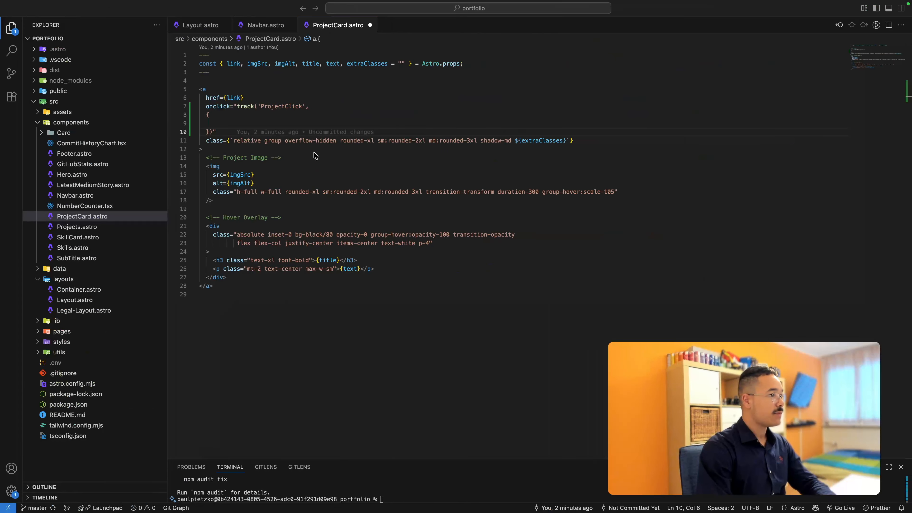
left_click(267, 124)
type("label:")
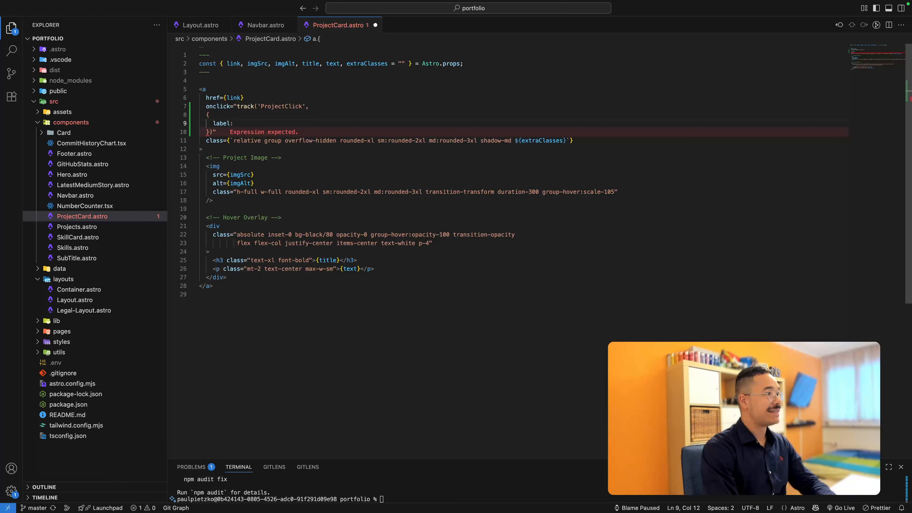
key("super+s")
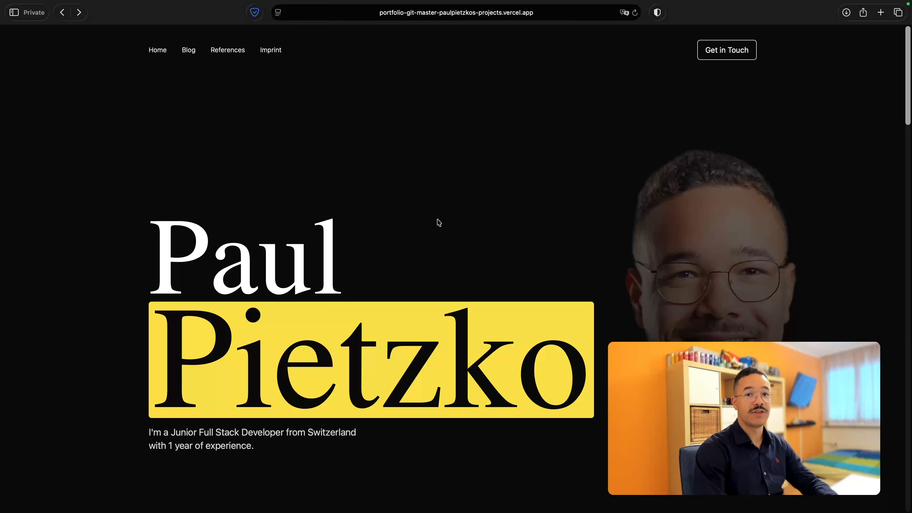
- On the deployed portfolio site, open the Swiss School System project in a new tab to trigger the project tracking event
scroll(439, 222, "down", 10)
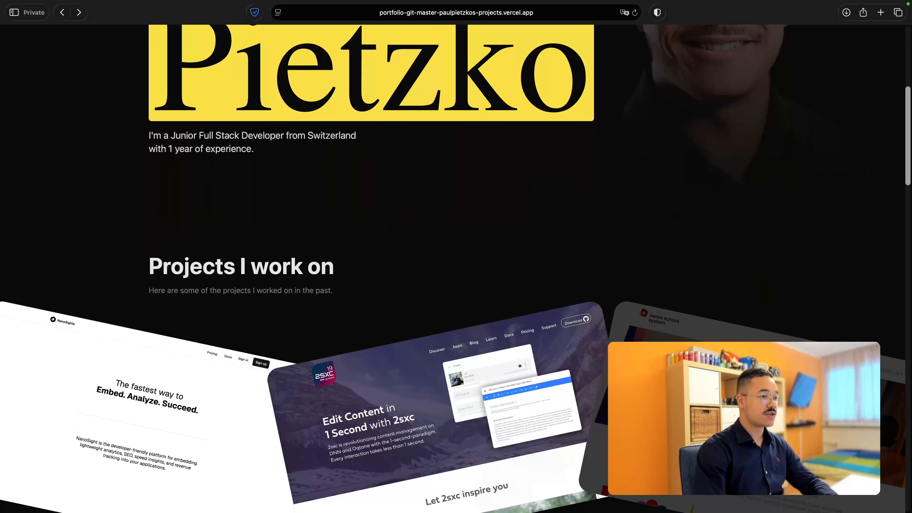
left_click(743, 419, "super")
scroll(743, 403, "down", 2)
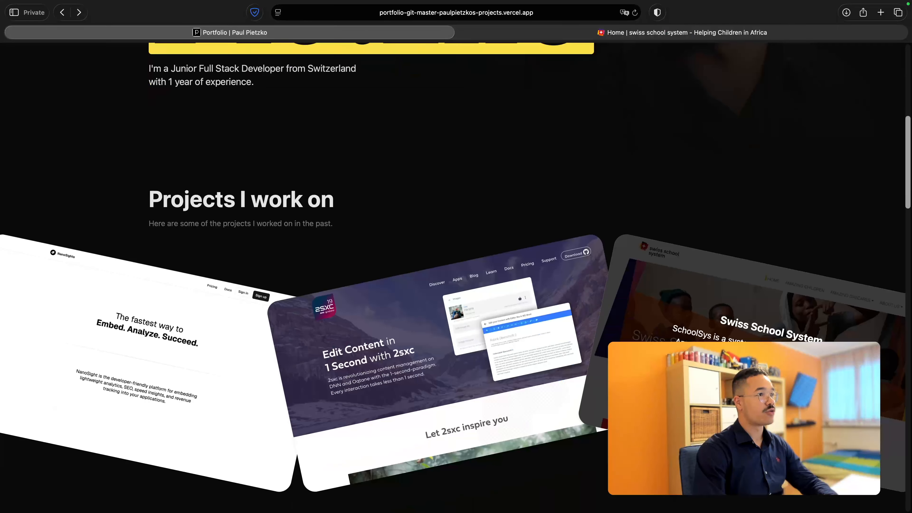
- Reload the NanoSights custom events page, open the ProjectClick event's details and examine the label field in its data
key("ctrl+Left")
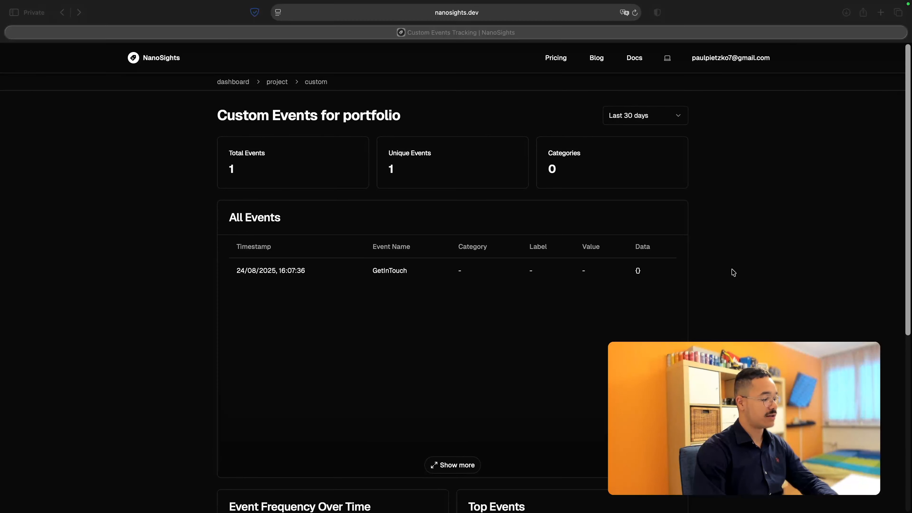
key("super+r")
left_click(377, 279)
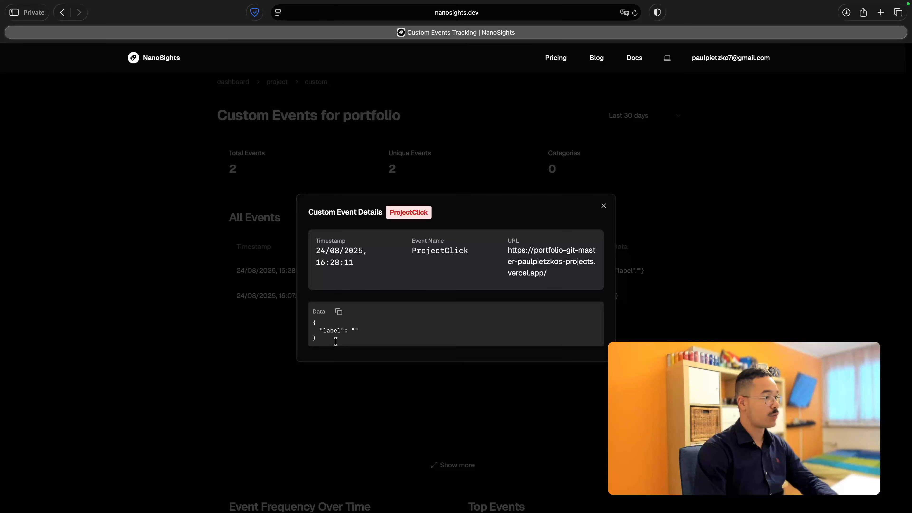
left_click_drag(340, 341, 308, 323)
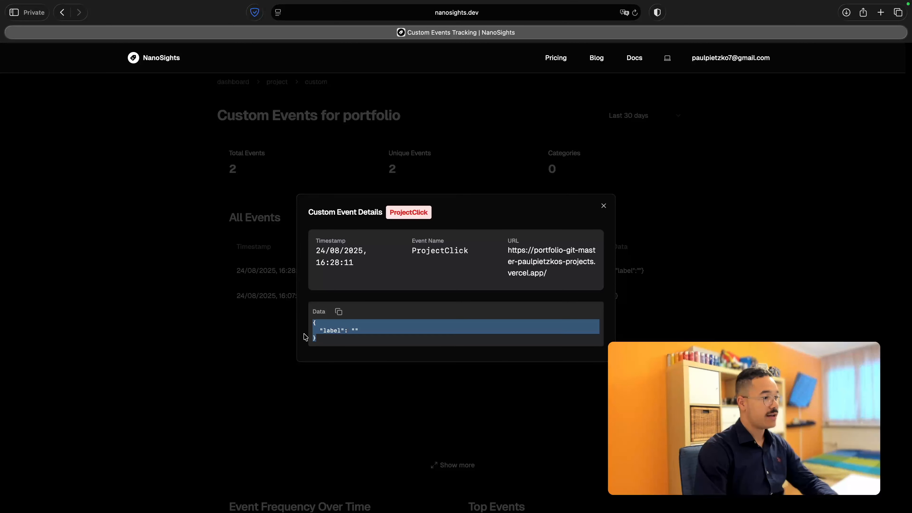
left_click(322, 333)
left_click_drag(356, 331, 352, 330)
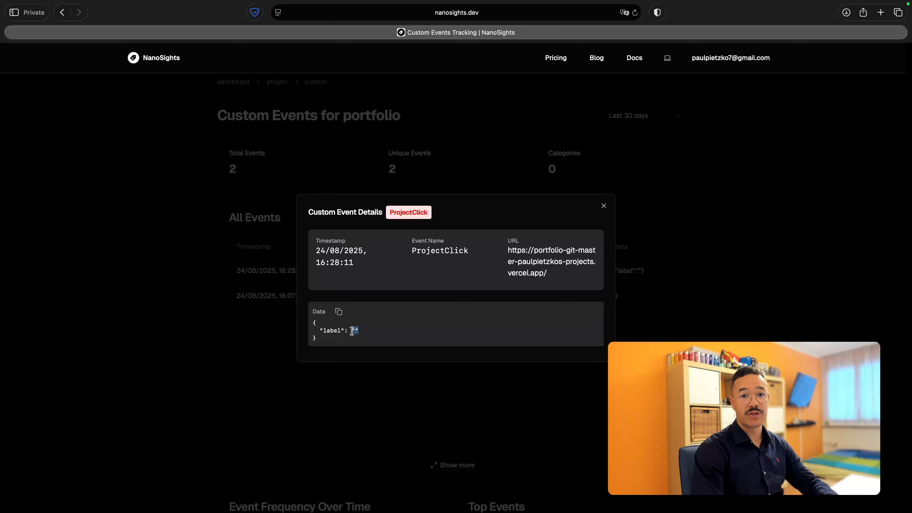
left_click_drag(368, 332, 315, 330)
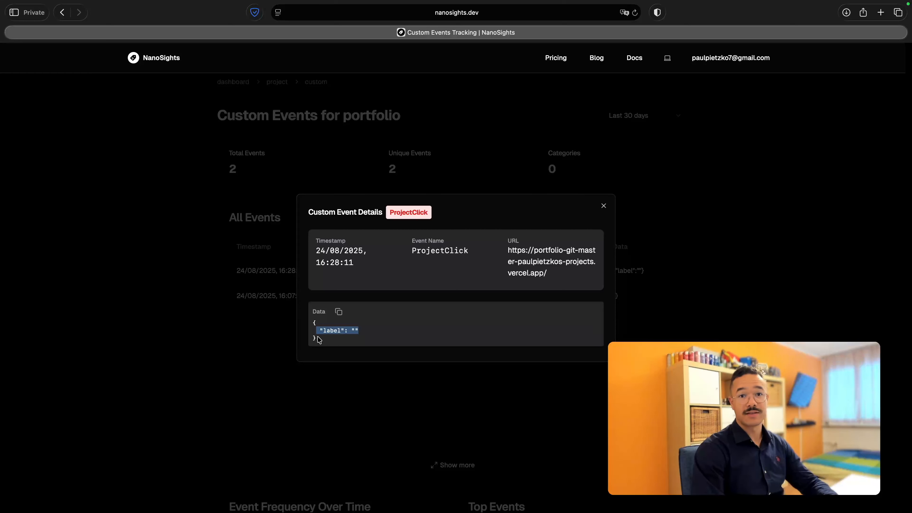
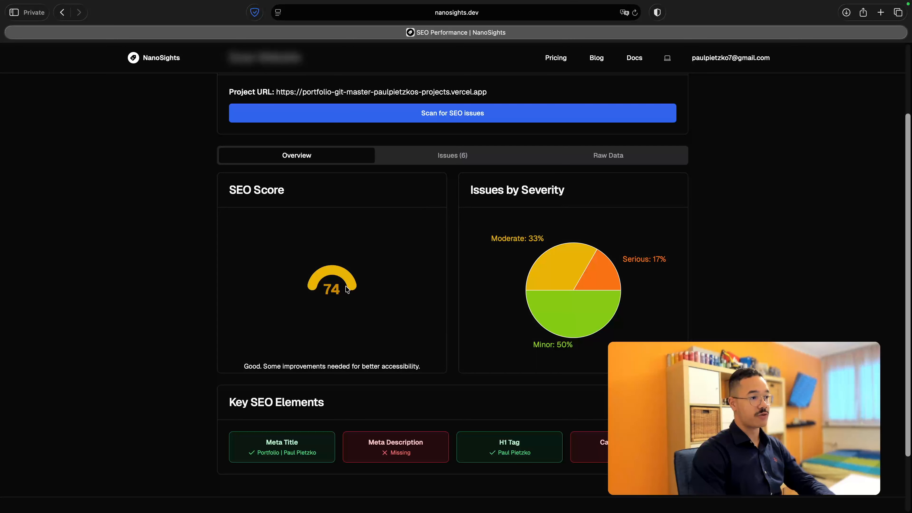
- Review the Key SEO Elements in the SEO overview, including the meta description and canonical entries
scroll(348, 289, "down", 2)
scroll(244, 325, "down", 1)
left_click_drag(230, 325, 371, 327)
left_click(368, 336)
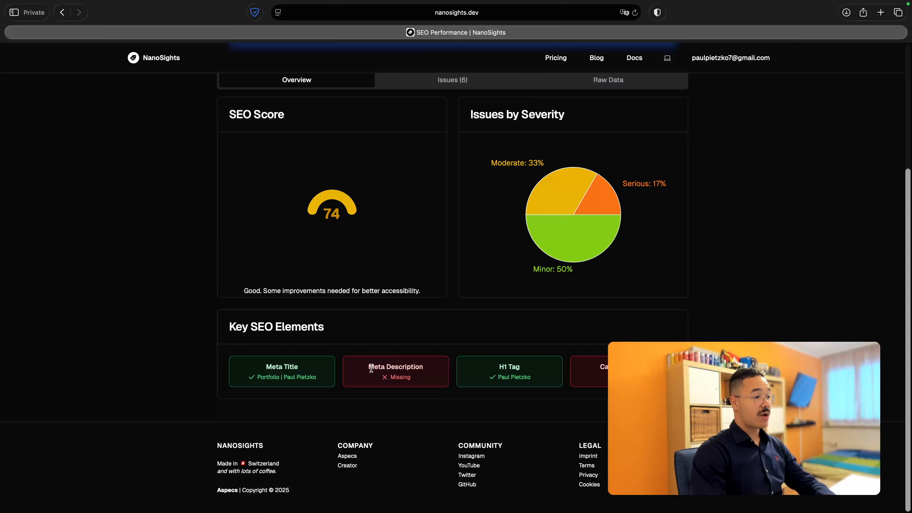
left_click_drag(368, 367, 421, 366)
left_click_drag(588, 367, 632, 368)
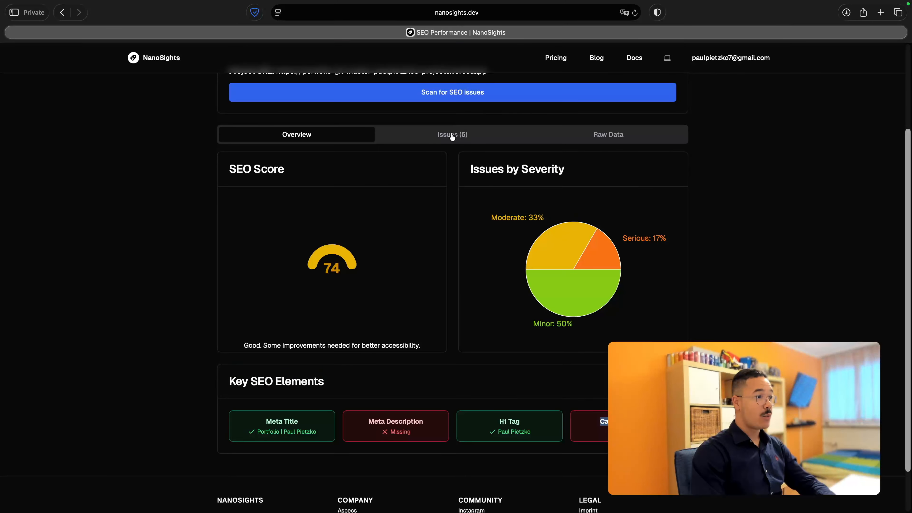
- Look through the SEO issues list and examine the Missing meta description issue's details and Core Problem Element
left_click(453, 134)
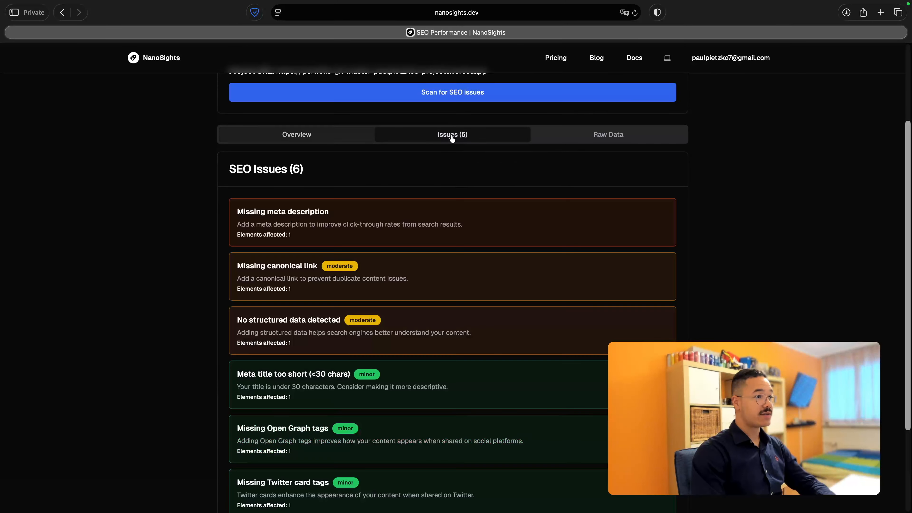
scroll(443, 198, "down", 1)
scroll(444, 198, "down", 1)
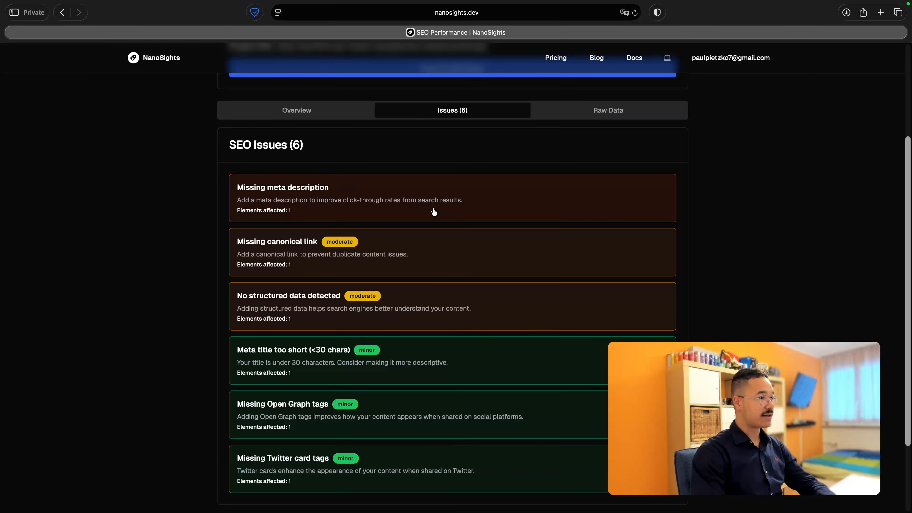
left_click(434, 211)
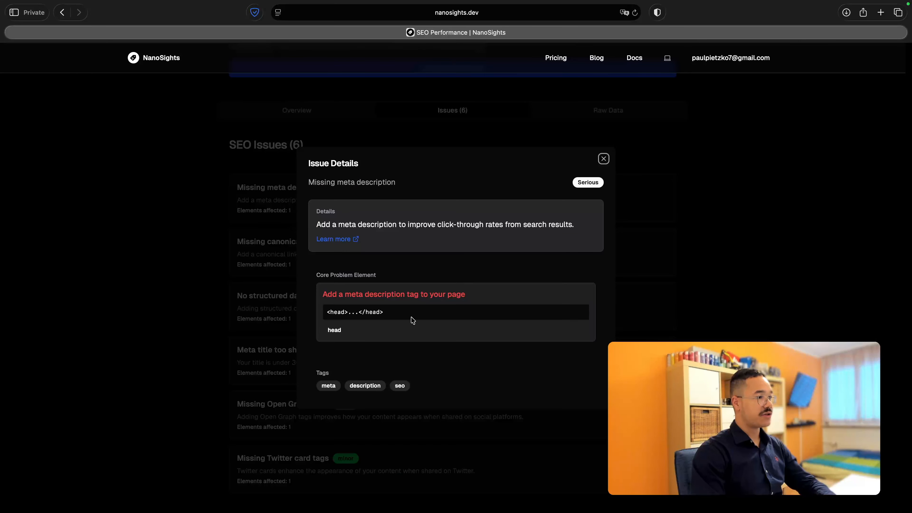
left_click_drag(316, 275, 416, 277)
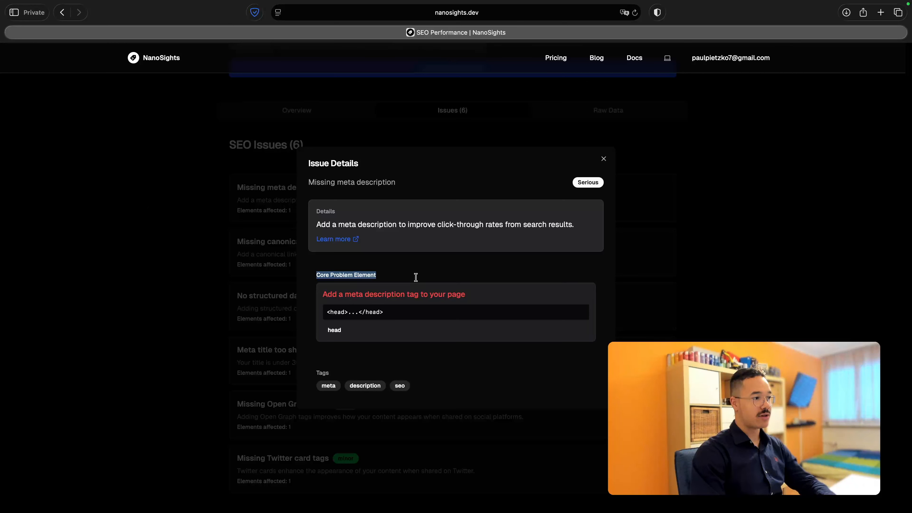
left_click(325, 297)
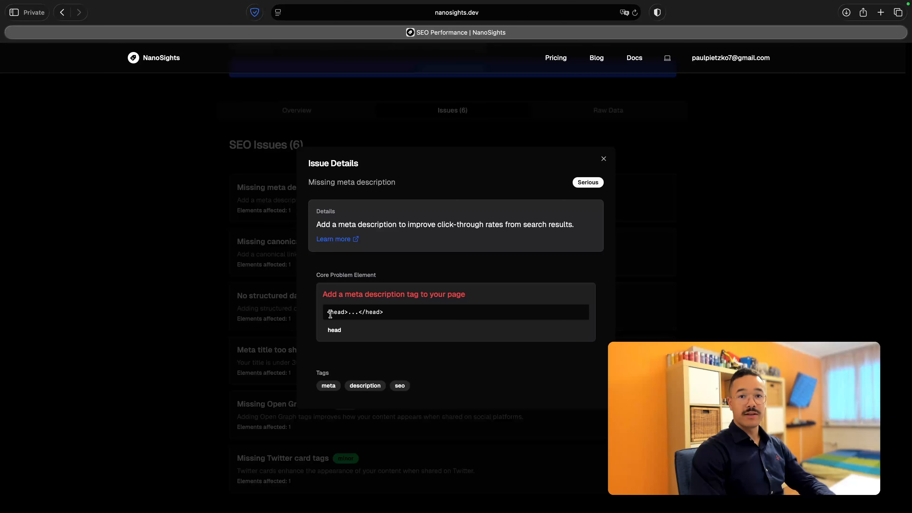
left_click_drag(328, 312, 401, 312)
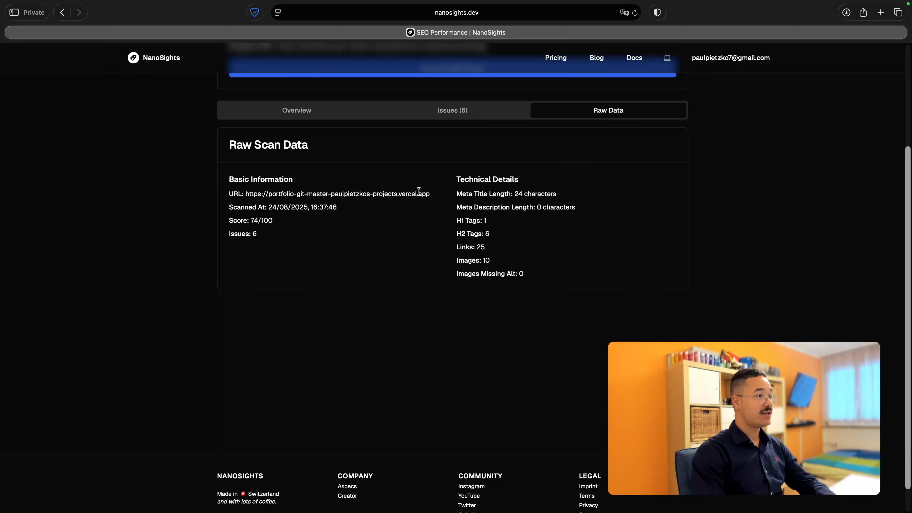
- Return to the SEO overview and recheck the meta description and canonical entries under Key SEO Elements
left_click(317, 110)
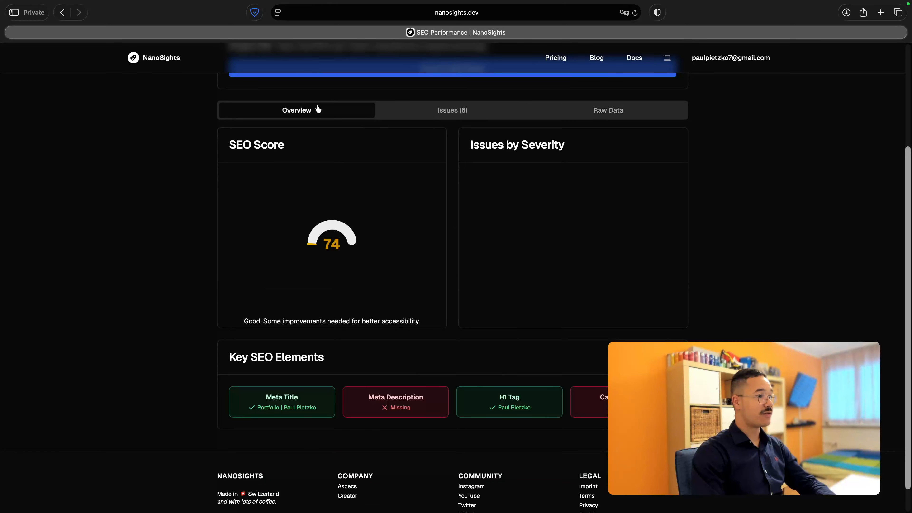
scroll(395, 377, "down", 2)
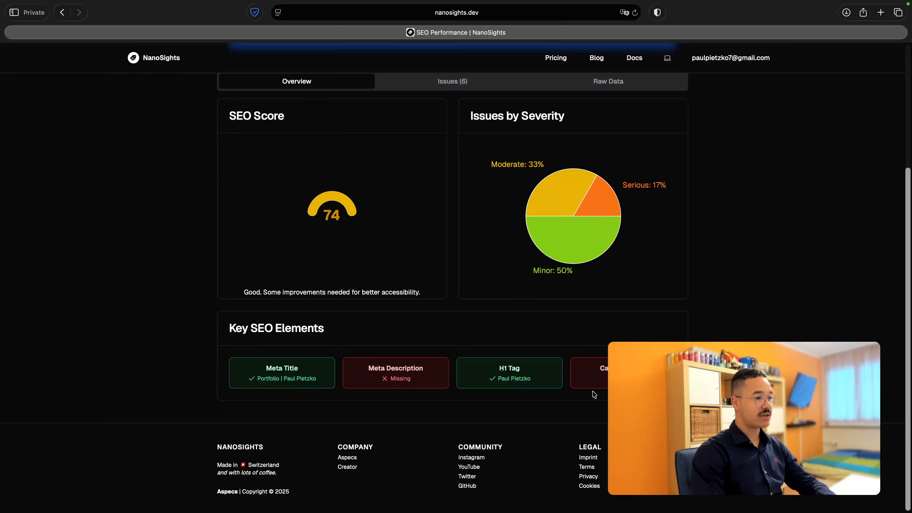
left_click_drag(366, 369, 435, 369)
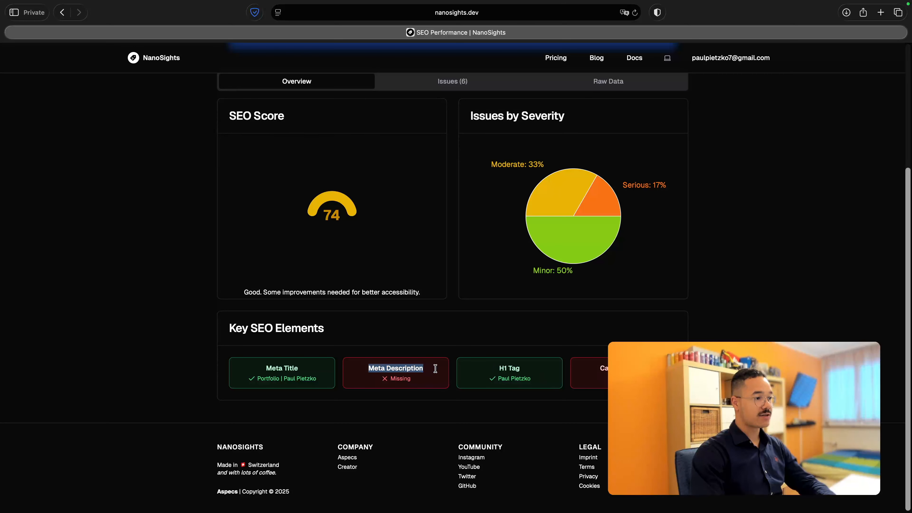
left_click_drag(590, 368, 632, 368)
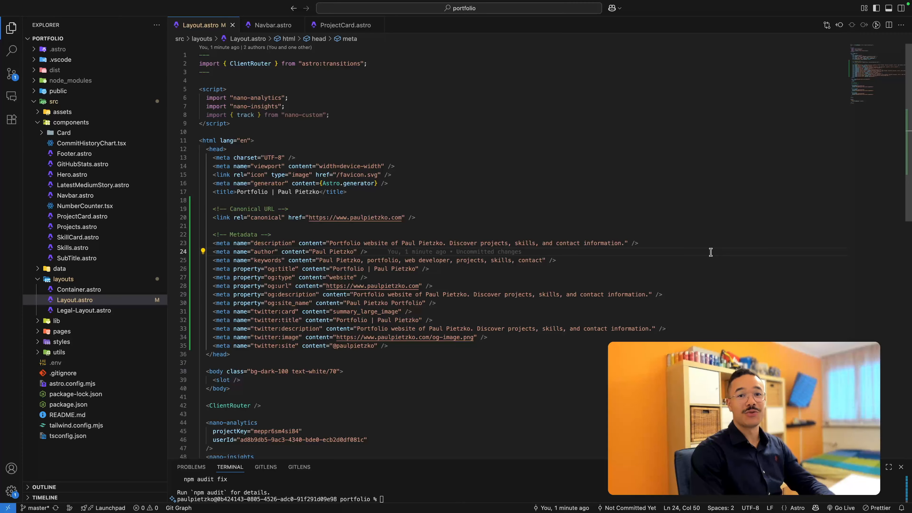
- In VS Code, review the metadata tags and canonical link in Layout.astro's head, and compare them with the Missing canonical link issue in NanoSights
left_click_drag(427, 346, 160, 245)
left_click_drag(437, 217, 212, 218)
key("ctrl+Left")
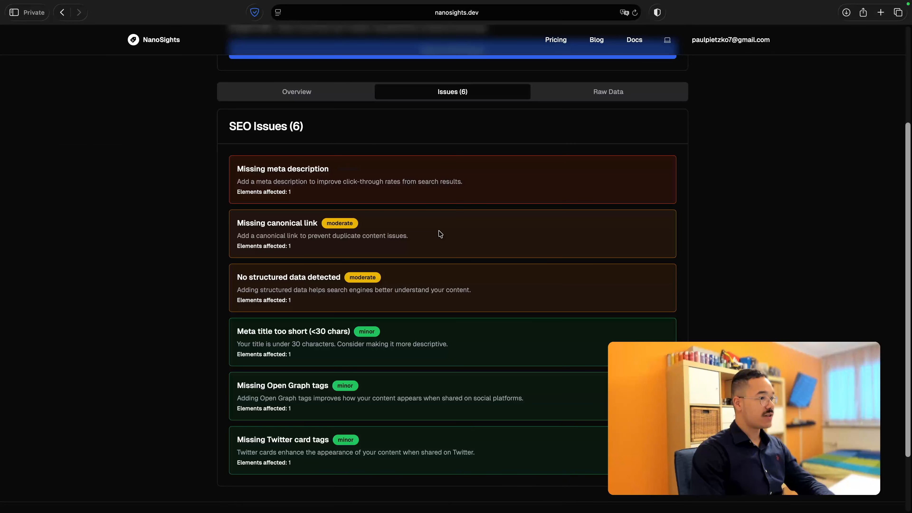
left_click(438, 232)
left_click_drag(327, 303, 389, 305)
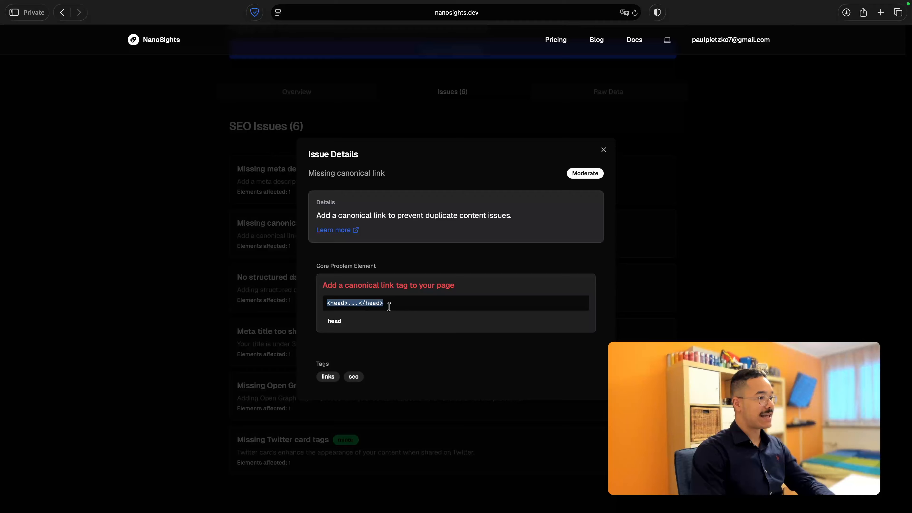
key("ctrl+Right")
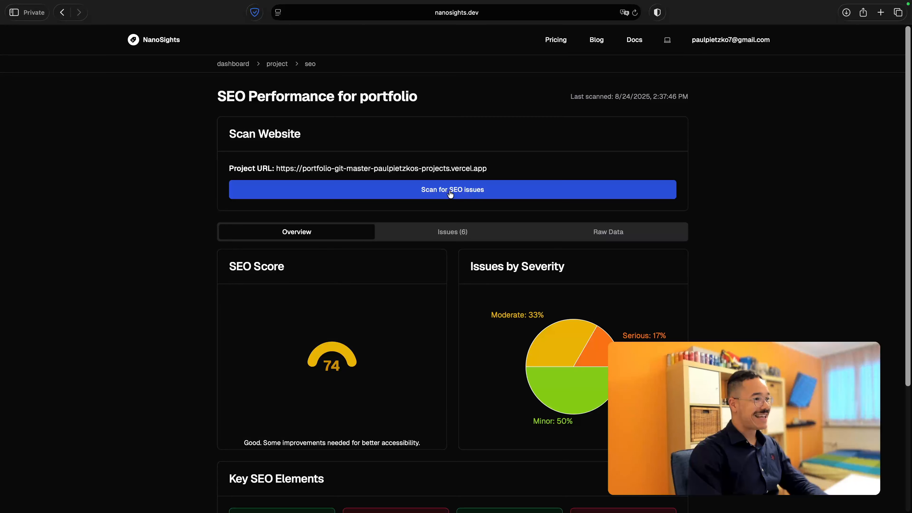
- In NanoSights, rescan the portfolio site for SEO issues and review the SEO score
left_click(450, 194)
scroll(450, 195, "down", 3)
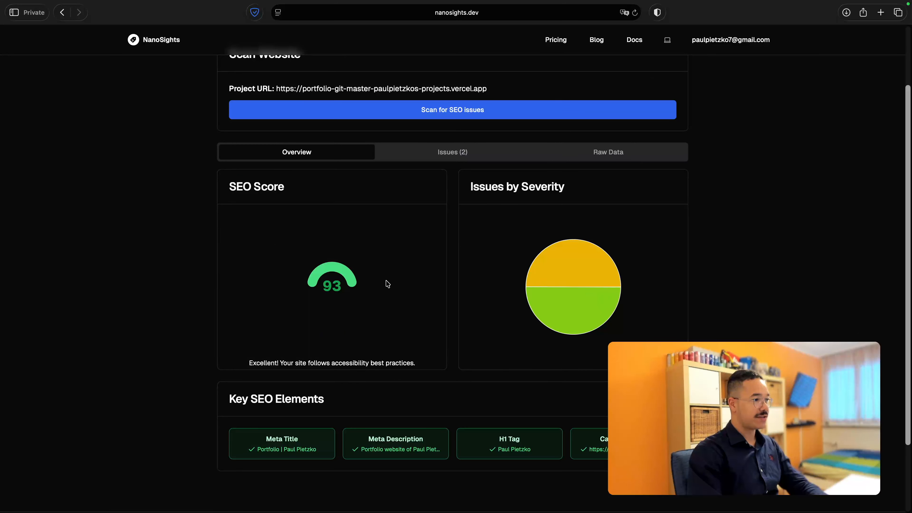
left_click_drag(229, 186, 320, 192)
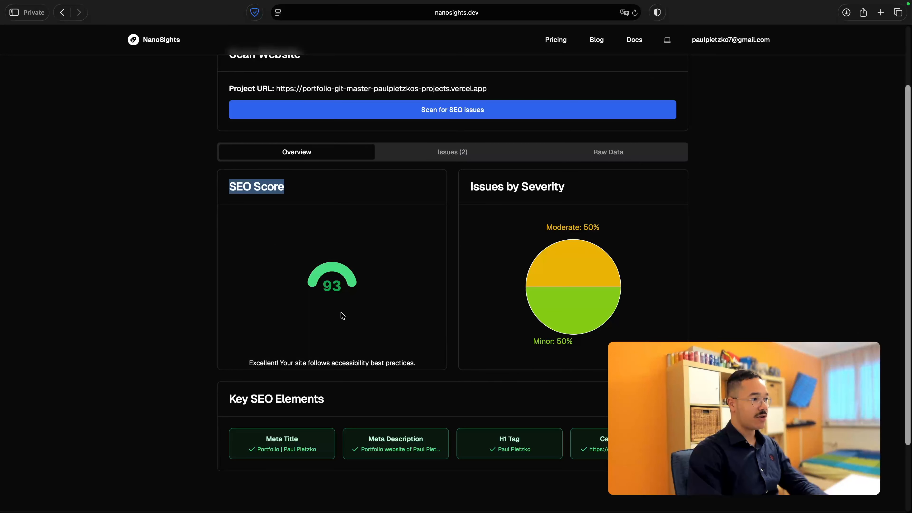
- Check the rescanned meta description and canonical entries, view the remaining SEO issues and return to the overview
scroll(363, 285, "down", 1)
left_click_drag(367, 417, 437, 418)
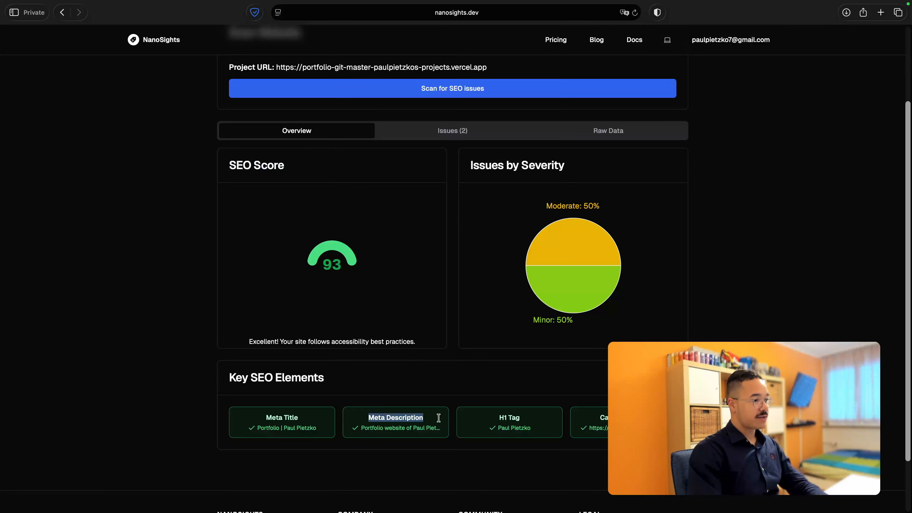
left_click_drag(599, 418, 618, 418)
left_click(473, 136)
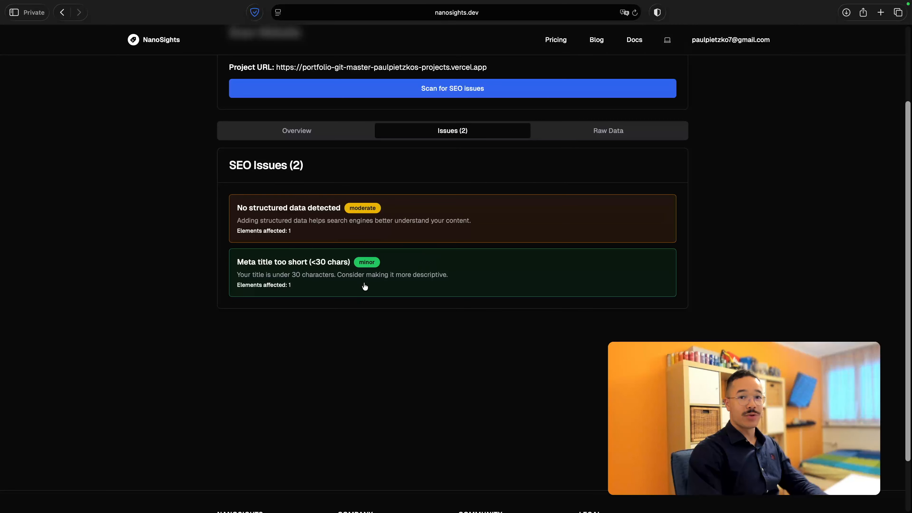
left_click(318, 133)
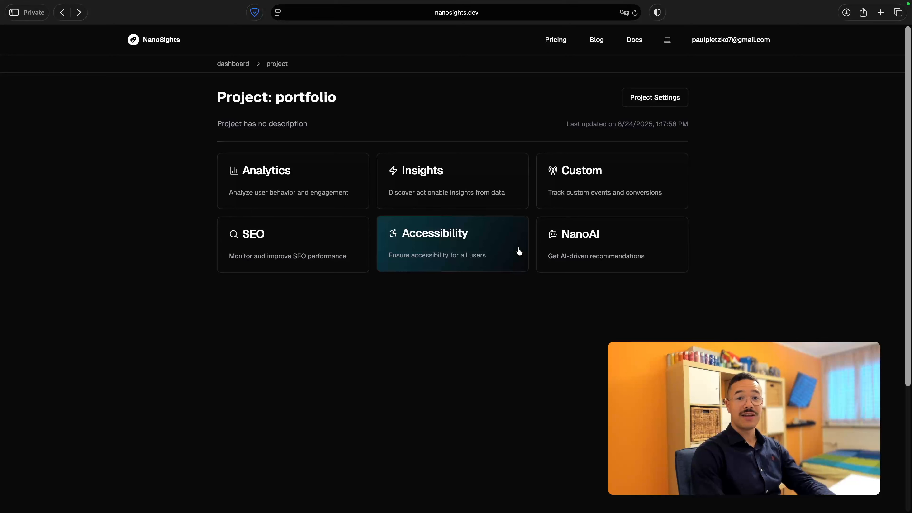
- Open the portfolio project's Accessibility page, scan the site for accessibility issues and look through the overview charts
left_click(519, 251)
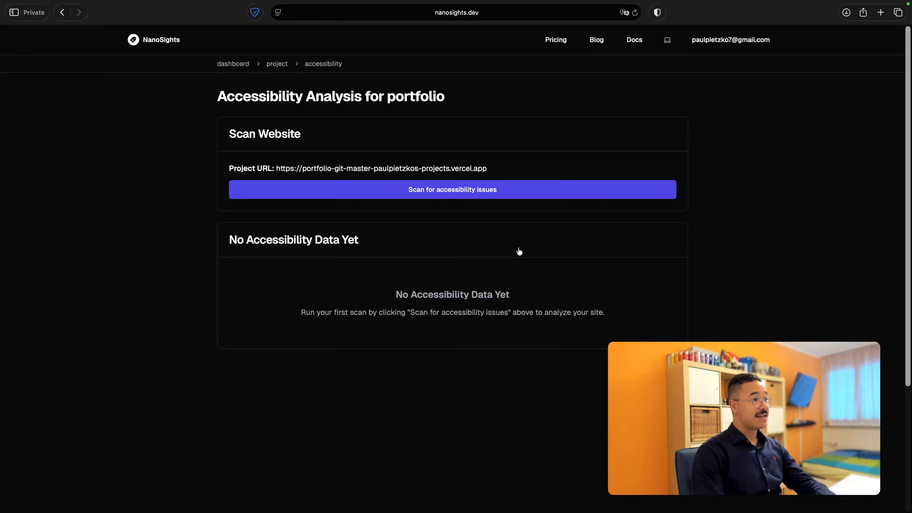
left_click(286, 189)
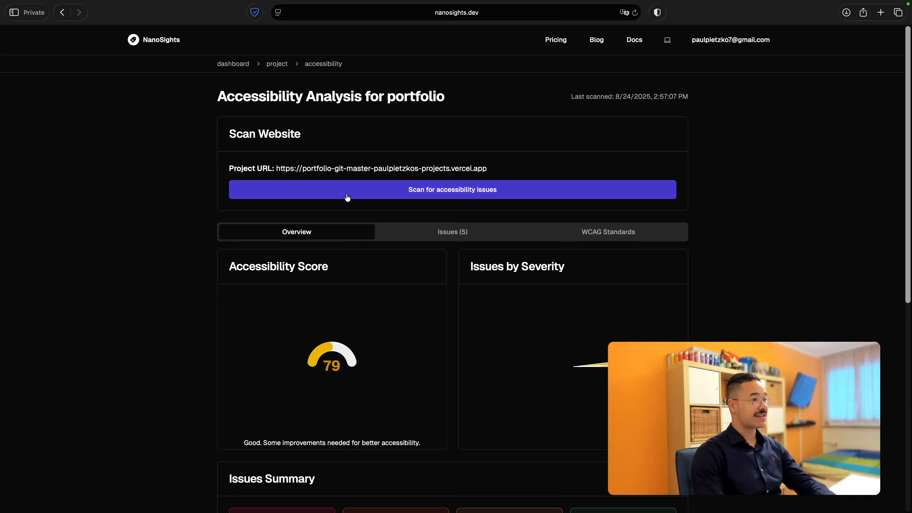
scroll(347, 198, "down", 3)
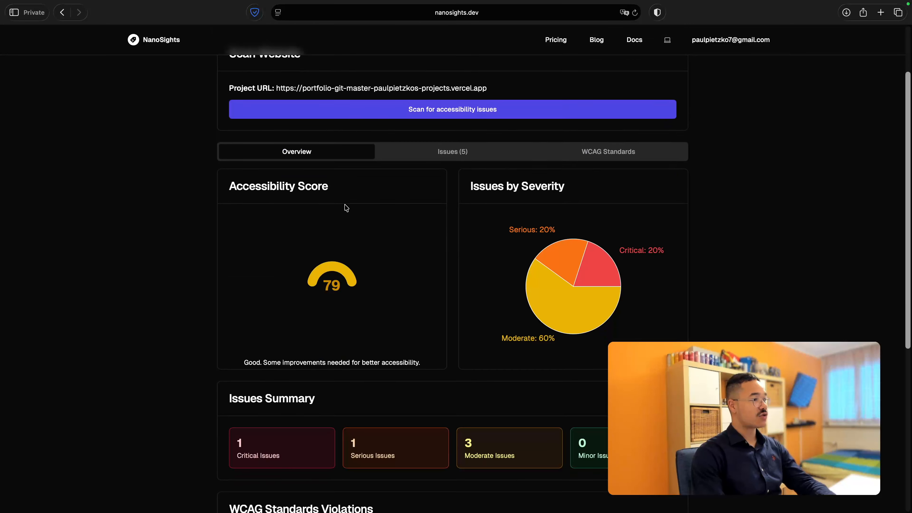
scroll(346, 208, "down", 1)
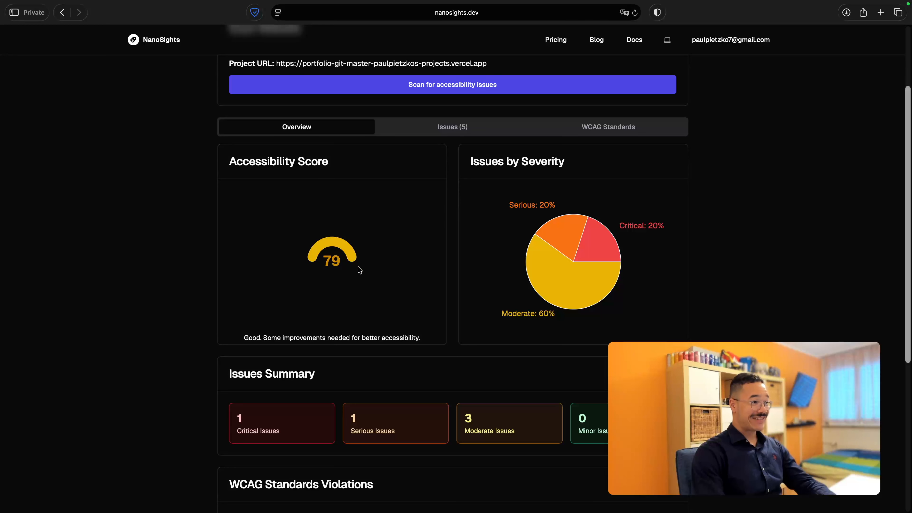
scroll(332, 267, "down", 10)
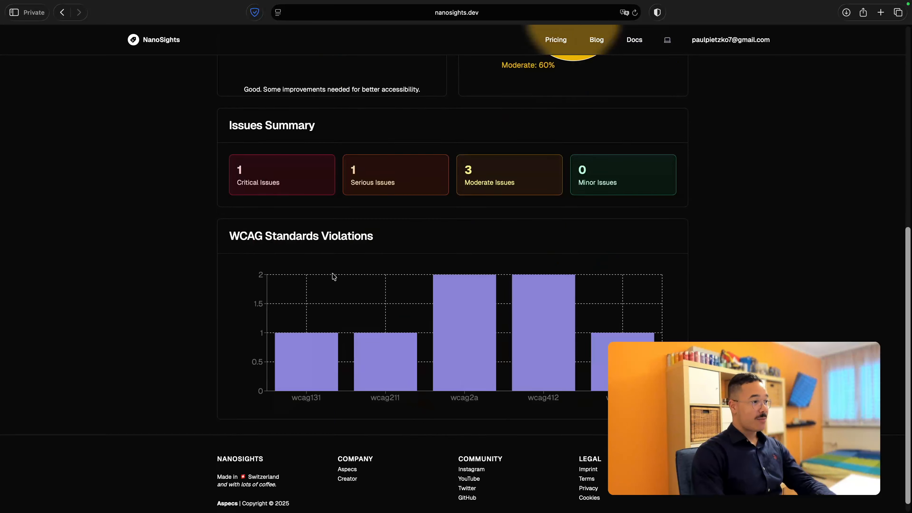
- Review the Issues Summary of the accessibility scan and open the list of accessibility issues
left_click_drag(227, 125, 363, 129)
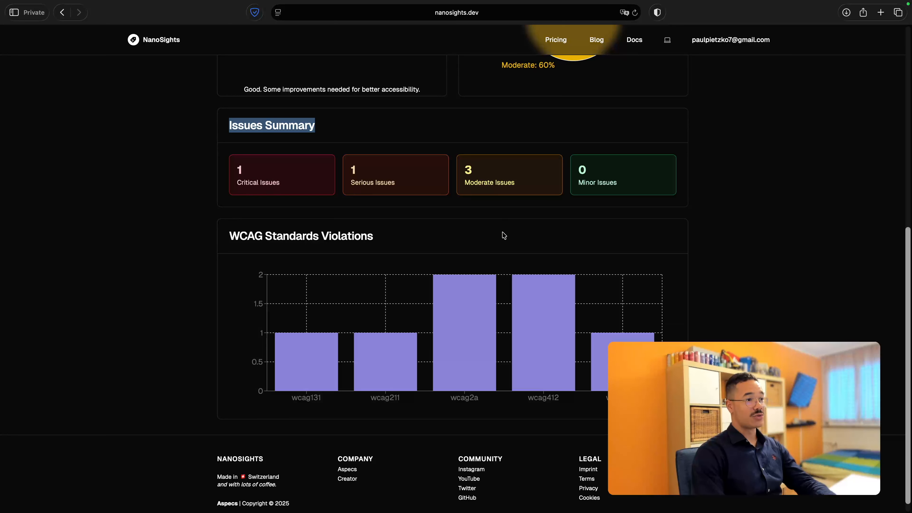
scroll(503, 236, "up", 10)
left_click(456, 191)
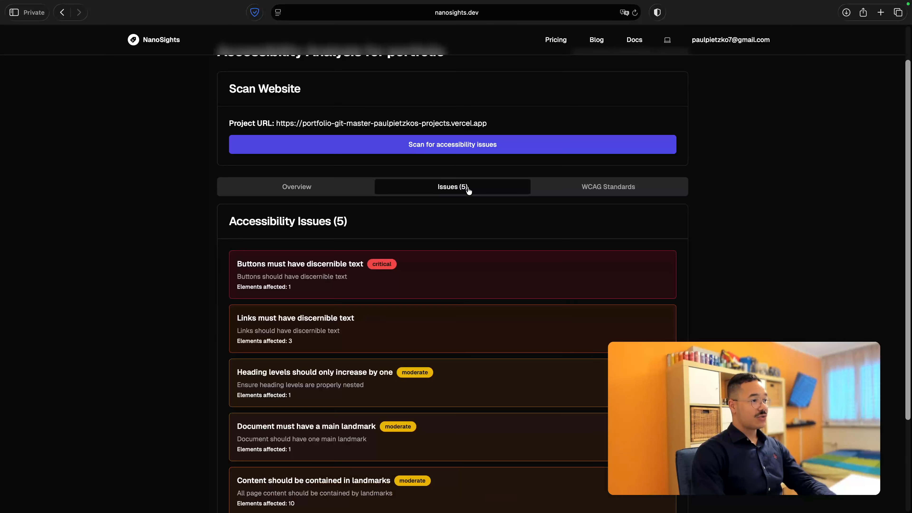
- Open the critical "Buttons must have discernible text" issue and read its linked Deque University guidance on the aria-label fix, closing the page when done
scroll(467, 190, "down", 1)
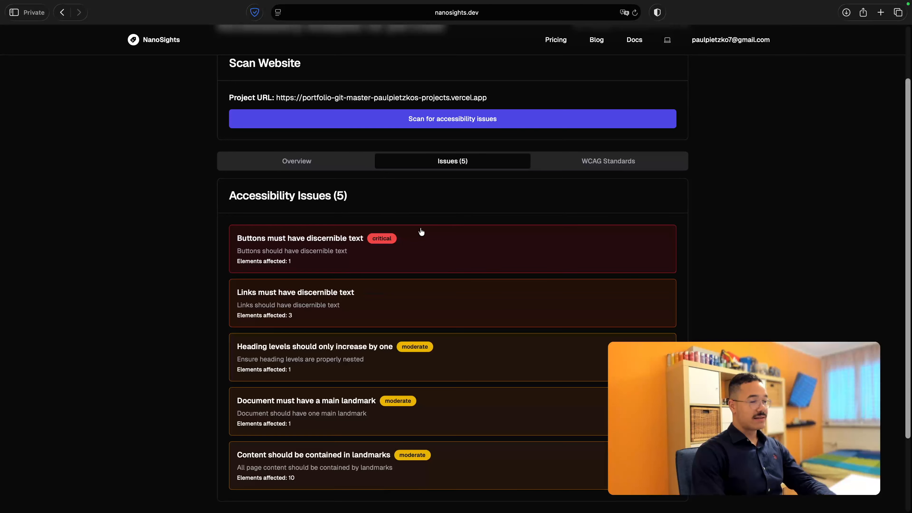
left_click(430, 247)
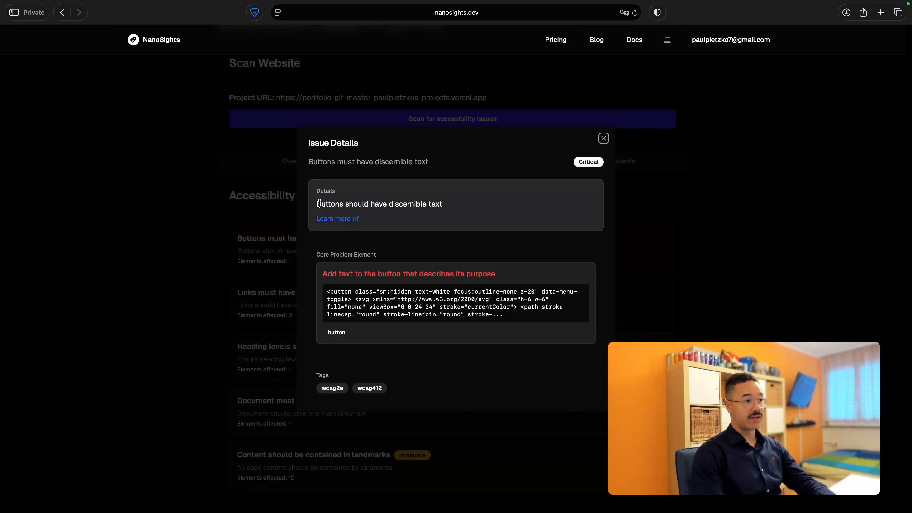
left_click(340, 220)
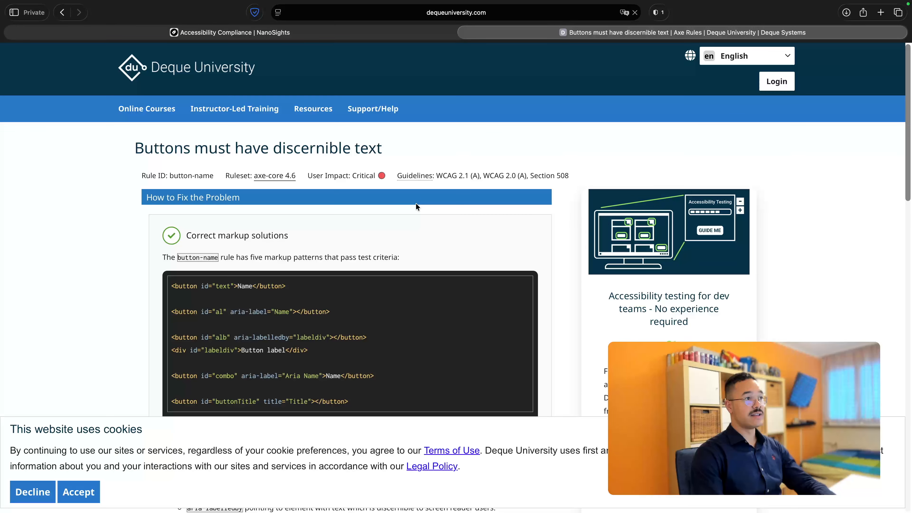
scroll(492, 208, "down", 1)
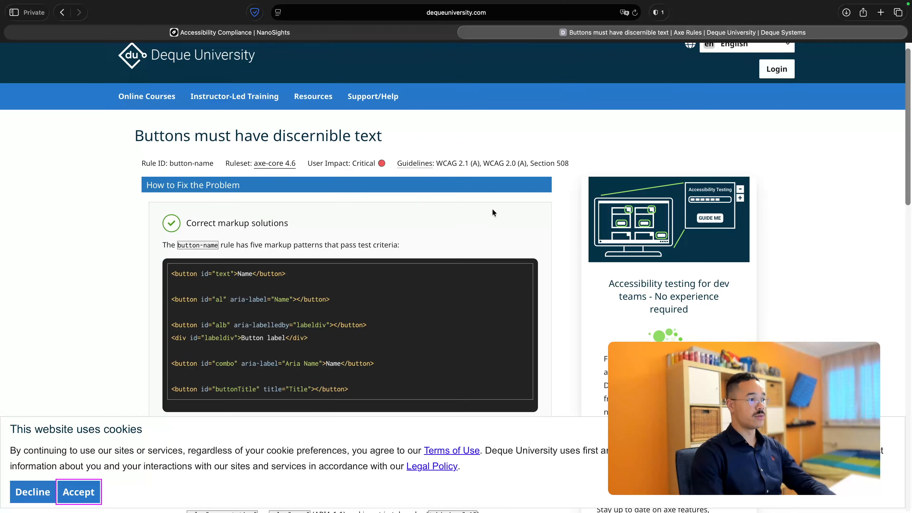
scroll(492, 209, "down", 2)
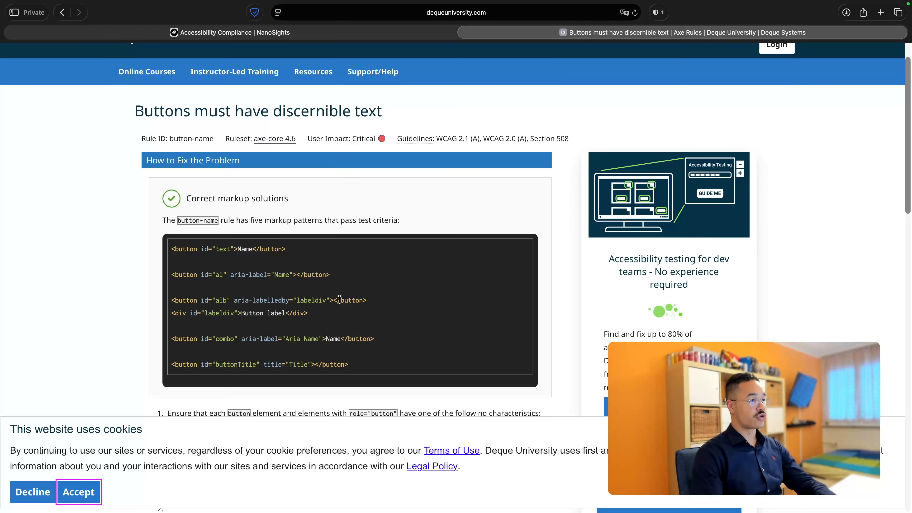
scroll(296, 312, "down", 1)
double_click(183, 262)
left_click_drag(230, 263, 294, 262)
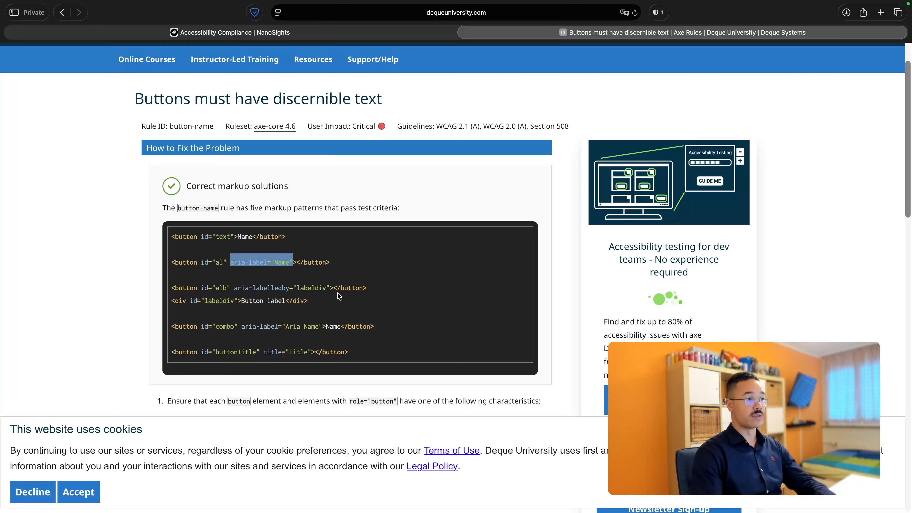
key("super+w")
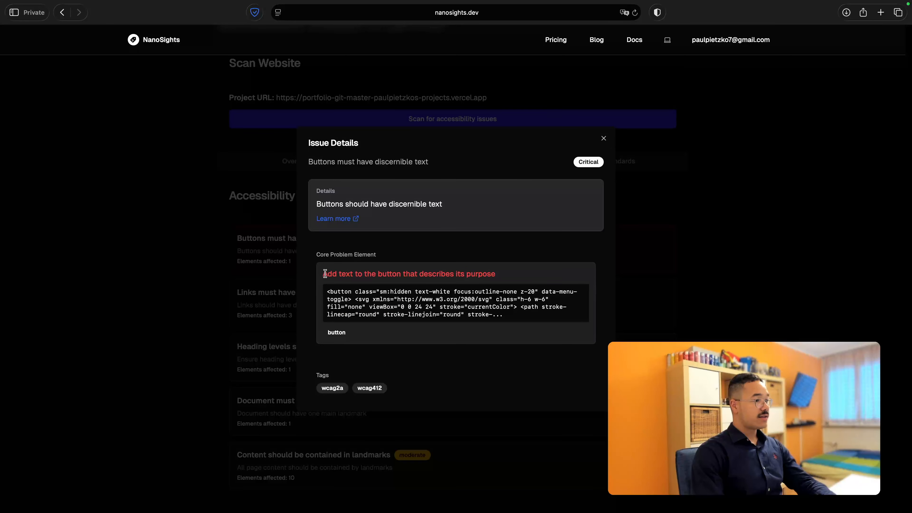
- Examine the button issue's recommended fix and the code snippet of its core problem element
left_click_drag(325, 274, 505, 275)
left_click(329, 292)
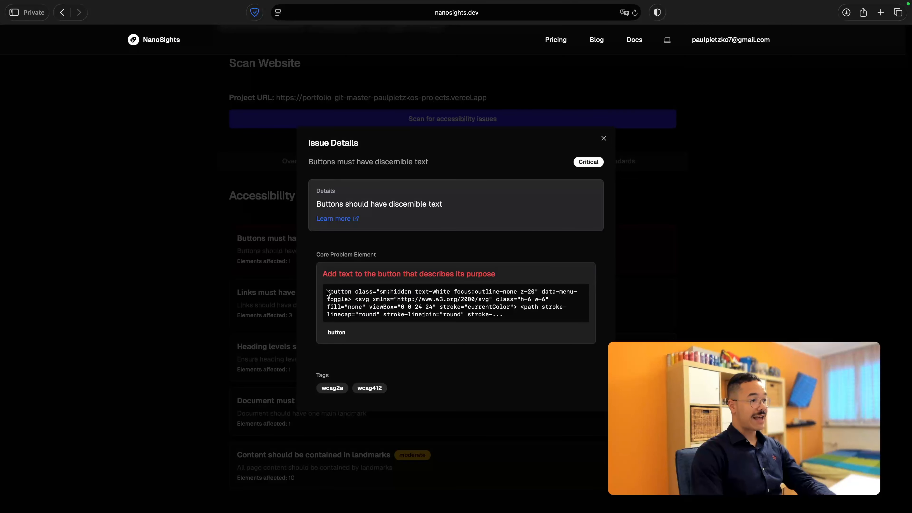
double_click(332, 291)
left_click_drag(355, 299, 493, 298)
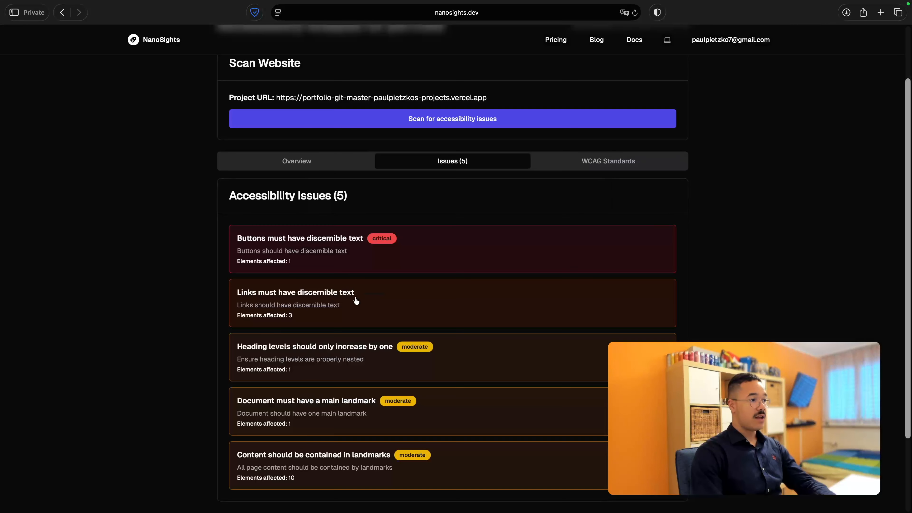
- Open the "Links must have discernible text" issue, expand its additional elements, review the affected social links and close the details
scroll(335, 302, "down", 2)
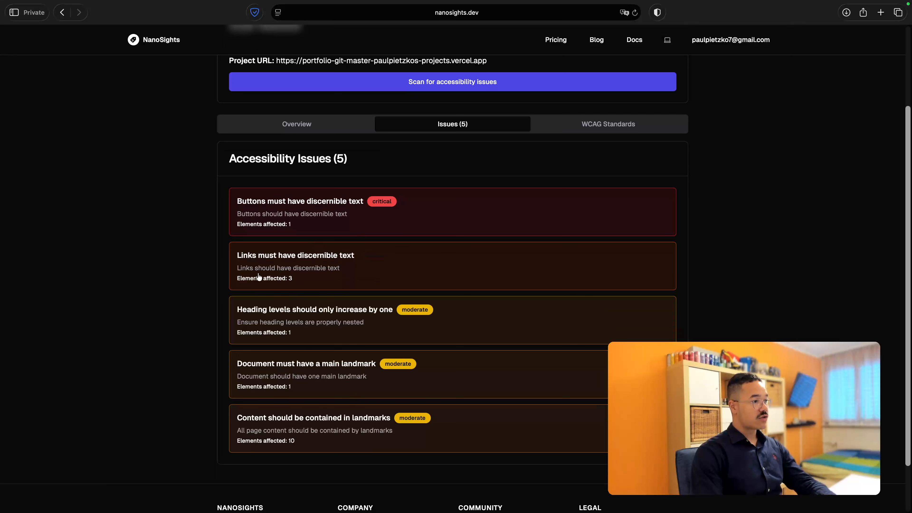
left_click(335, 282)
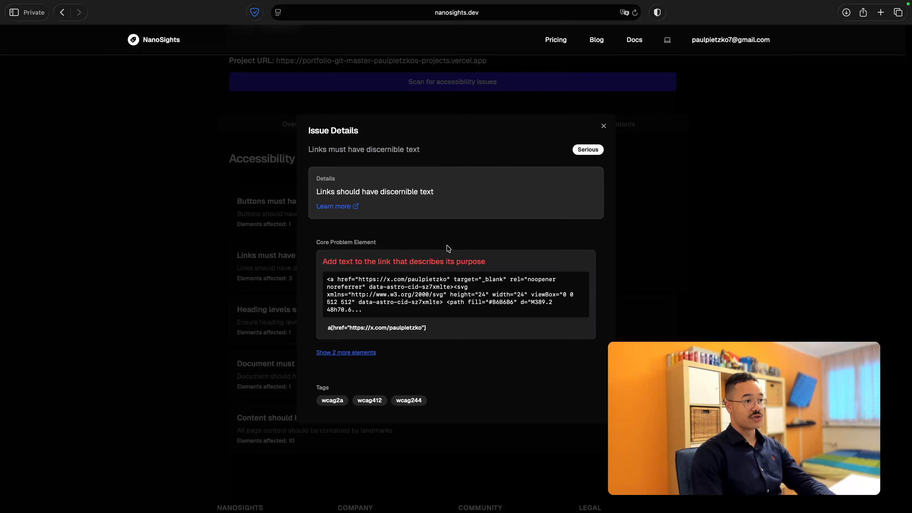
left_click(331, 353)
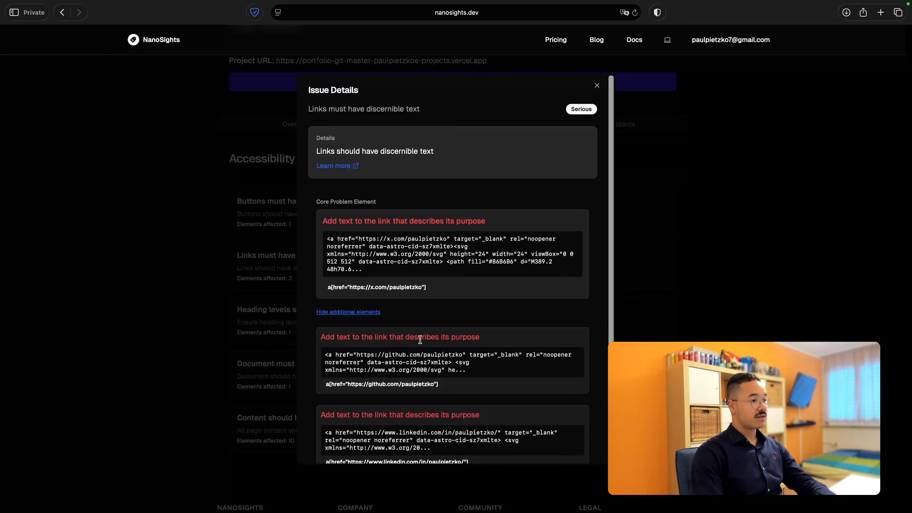
scroll(421, 336, "down", 3)
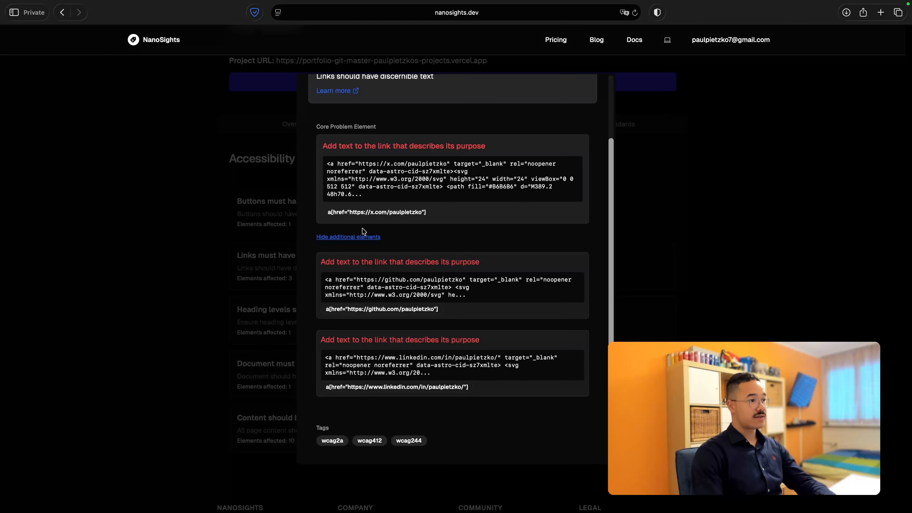
left_click_drag(328, 213, 438, 223)
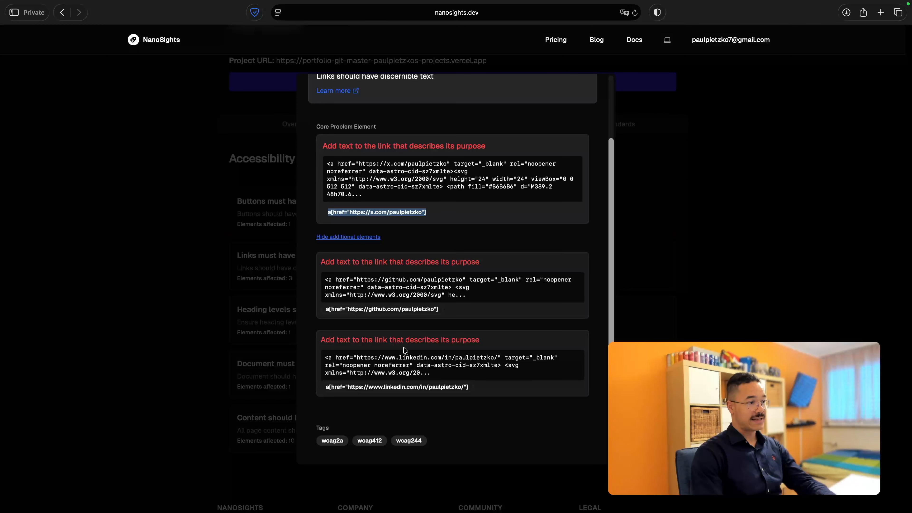
left_click(742, 259)
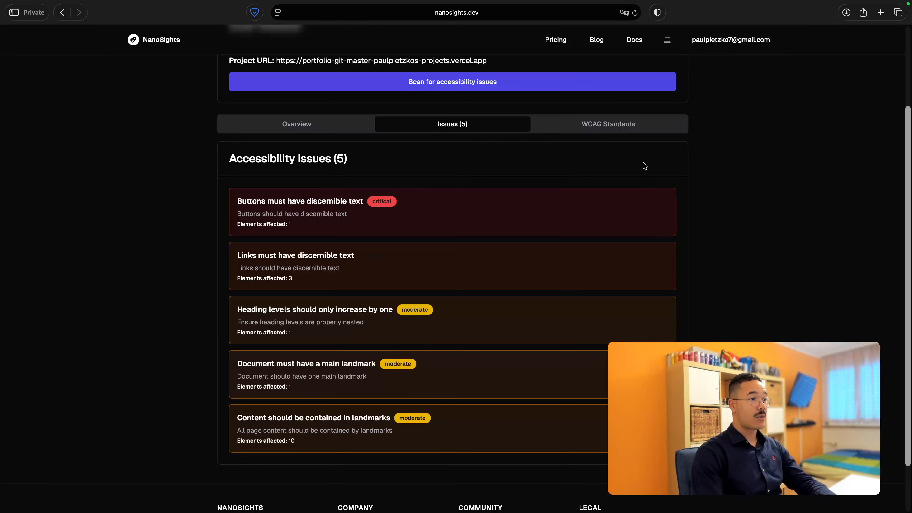
- View the WCAG Standards compliance details, including the tested standards, scan details and accessibility learning resources
left_click(641, 131)
scroll(622, 302, "down", 3)
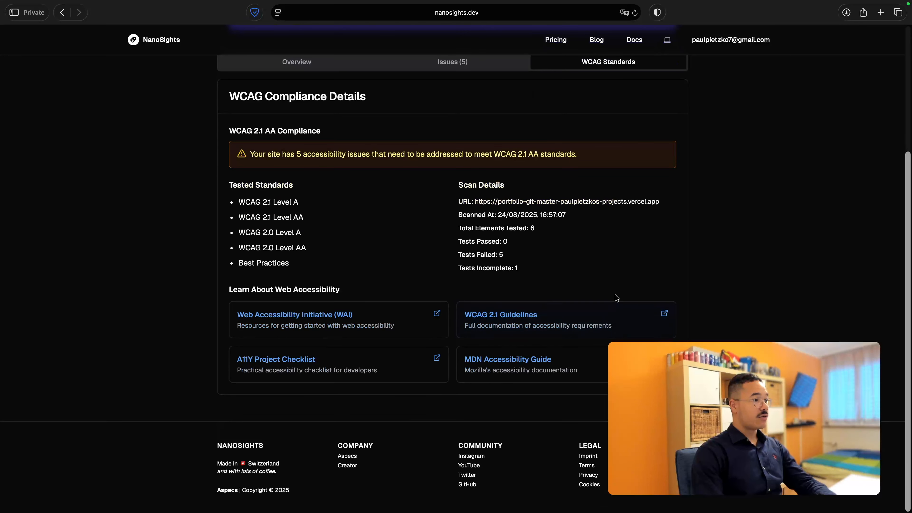
scroll(494, 250, "up", 1)
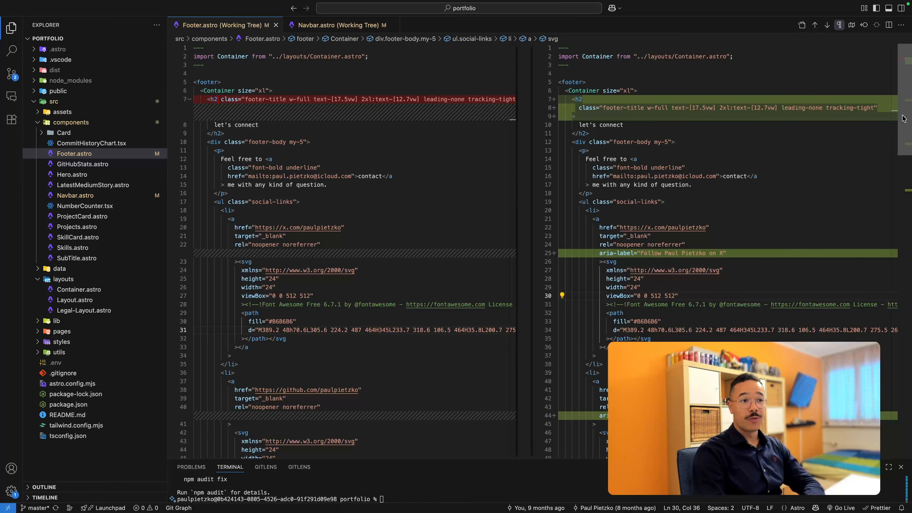
- In VS Code, review the aria-label additions to the social links in the Footer.astro diff and the hamburger button in the Navbar.astro diff
left_click_drag(907, 102, 902, 130)
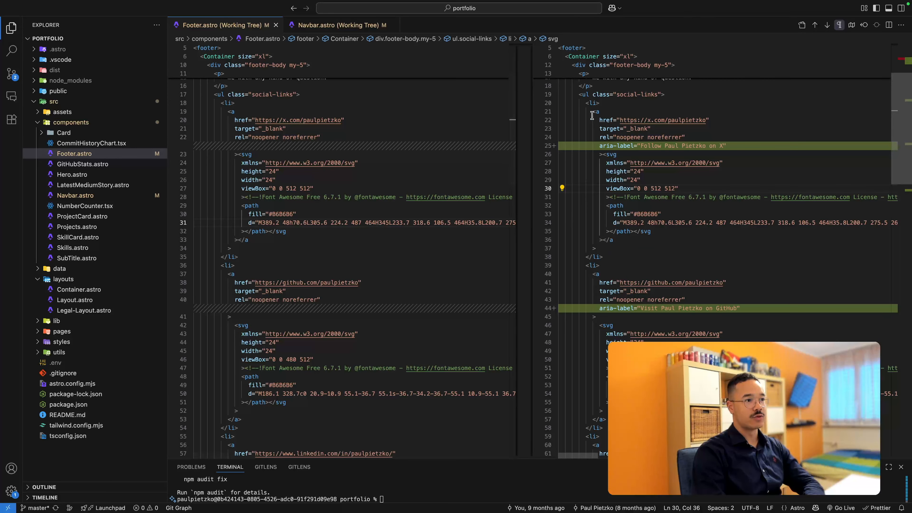
left_click_drag(590, 112, 654, 129)
scroll(651, 184, "down", 1)
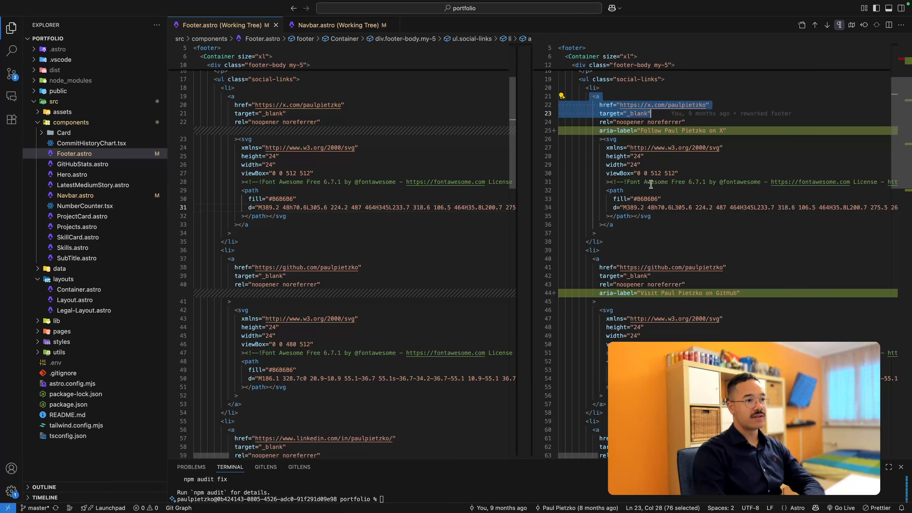
scroll(625, 140, "down", 9)
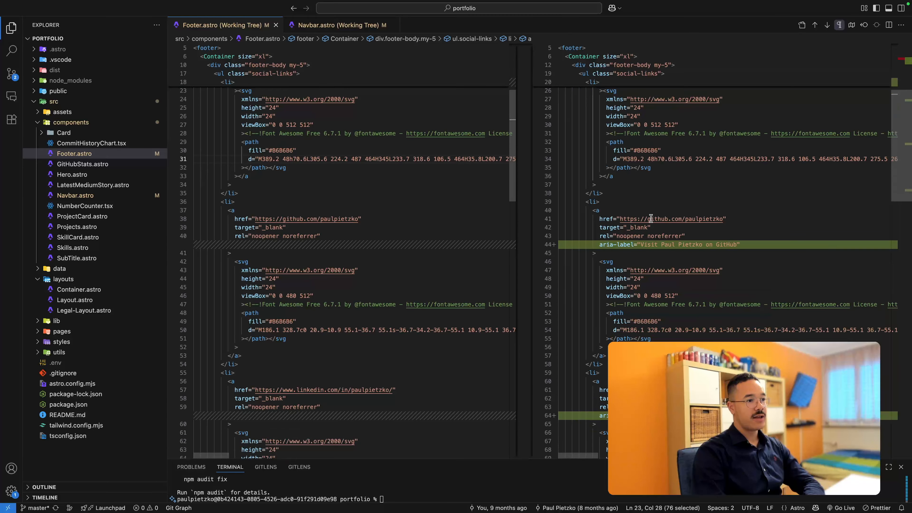
left_click(329, 30)
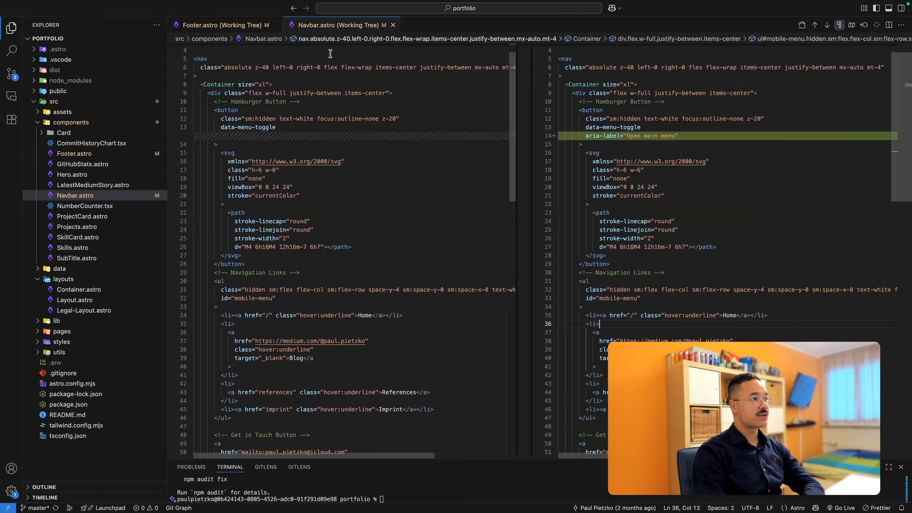
scroll(443, 199, "up", 1)
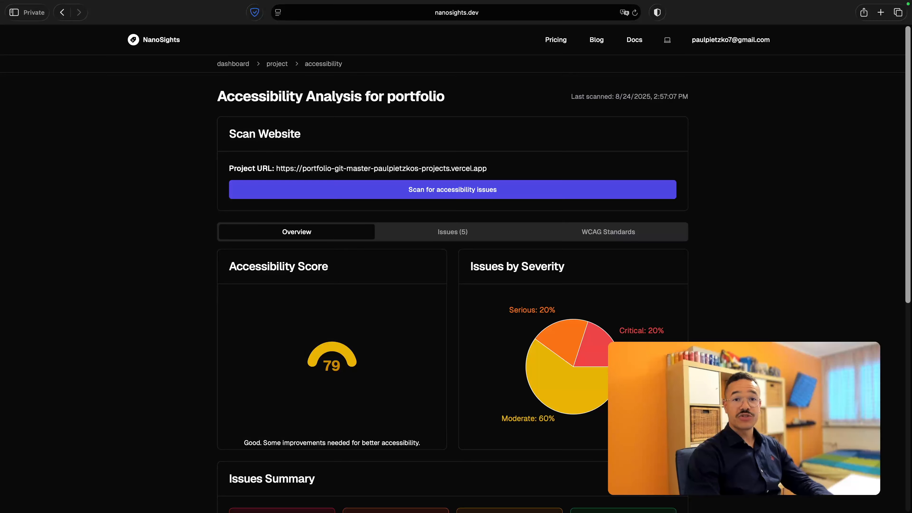
- In NanoSights, rescan the portfolio site for accessibility issues and review the score, severity chart, issues summary and WCAG violations
left_click(459, 197)
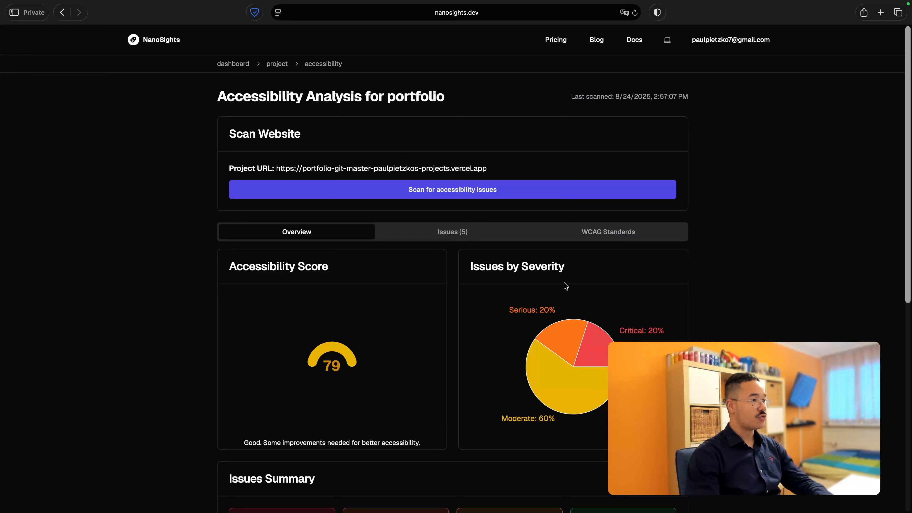
scroll(565, 286, "down", 5)
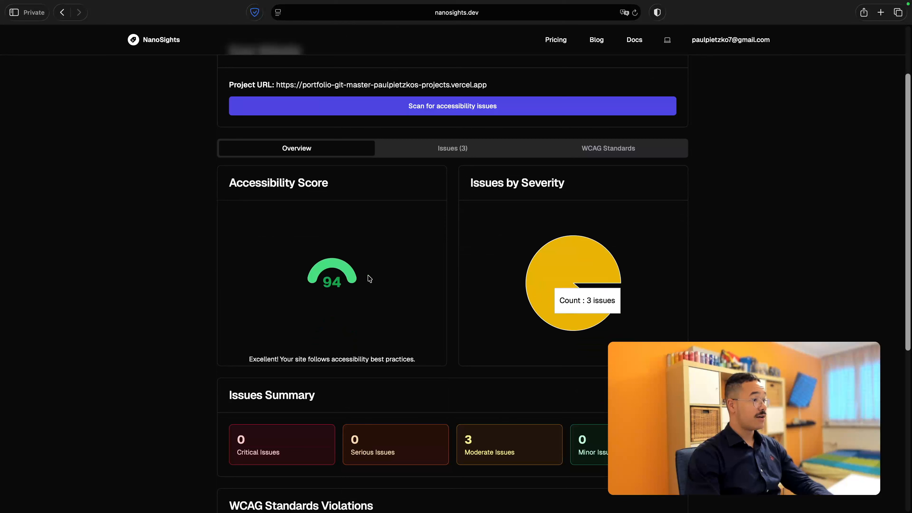
scroll(327, 293, "down", 5)
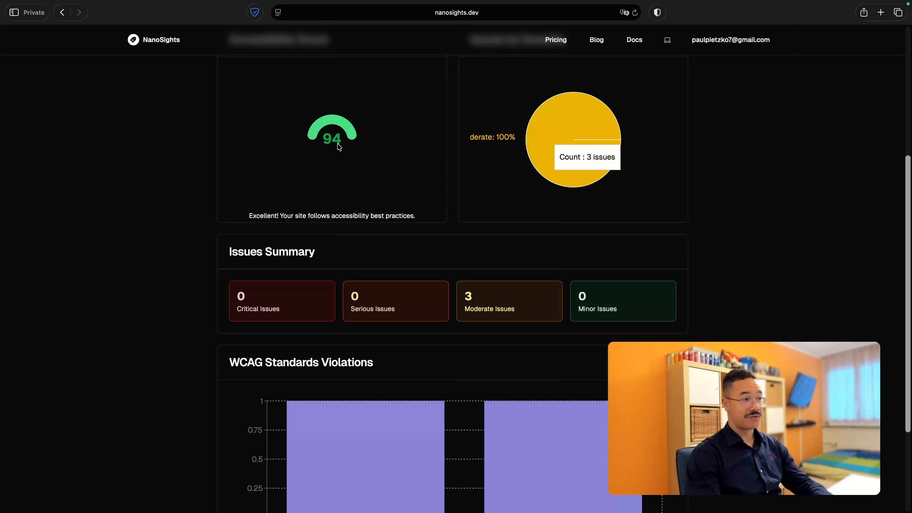
scroll(327, 172, "down", 3)
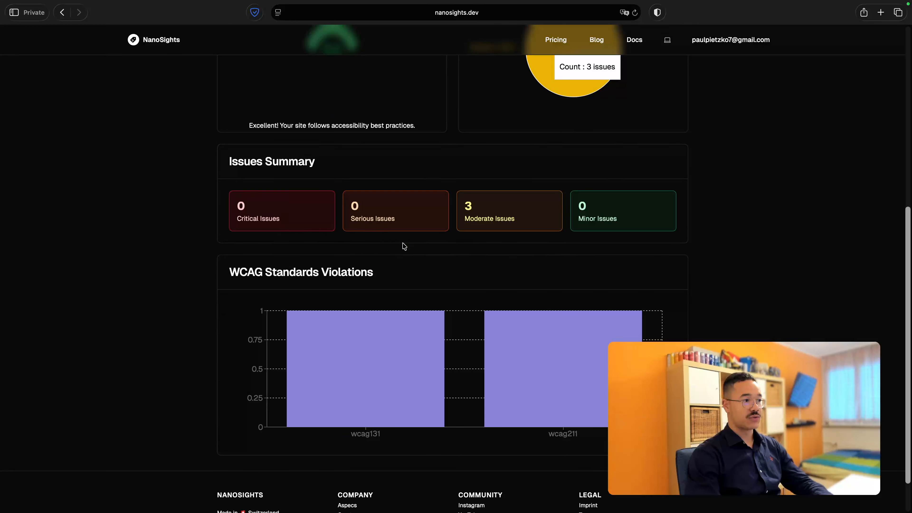
- Look through the list of remaining accessibility issues and return to the accessibility overview
scroll(404, 246, "up", 9)
left_click(420, 183)
scroll(374, 278, "down", 1)
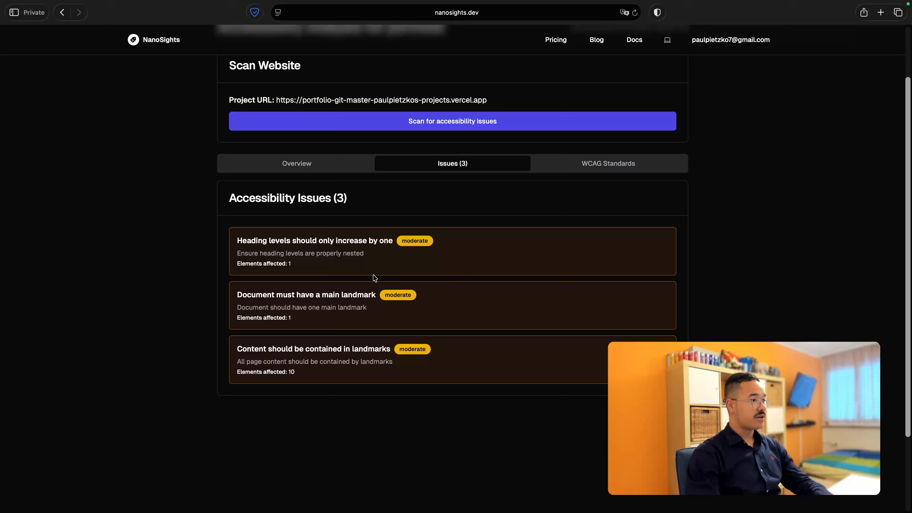
scroll(426, 213, "down", 1)
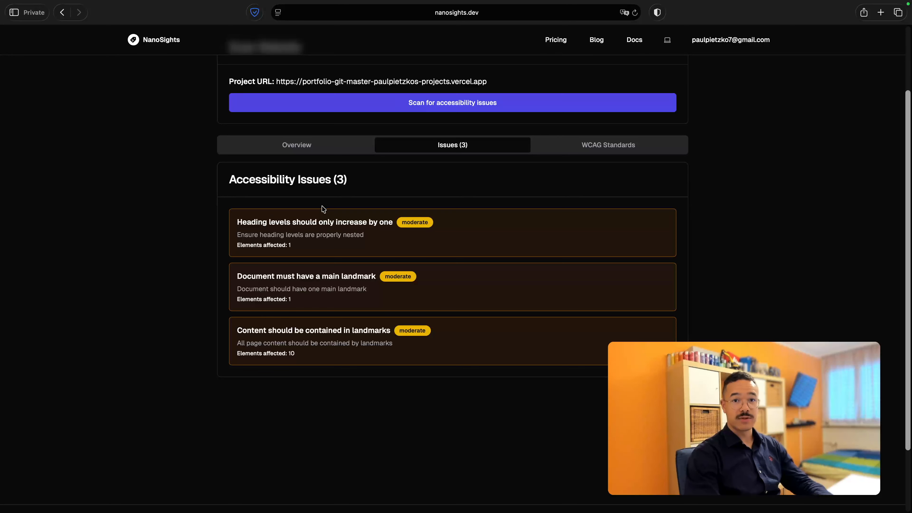
left_click(305, 145)
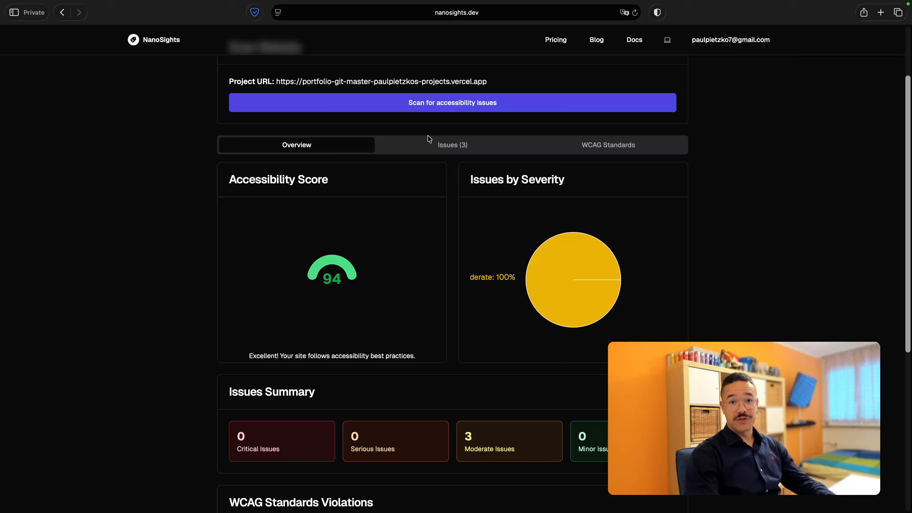
scroll(466, 288, "down", 1)
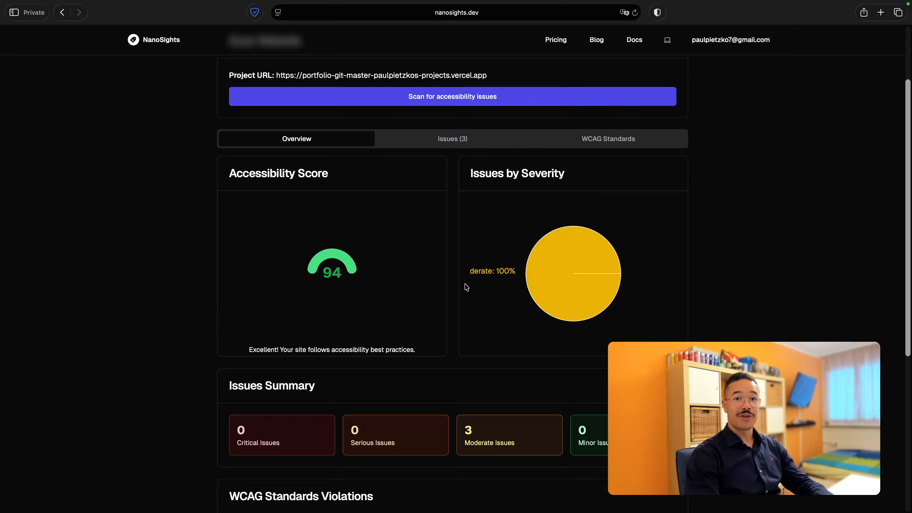